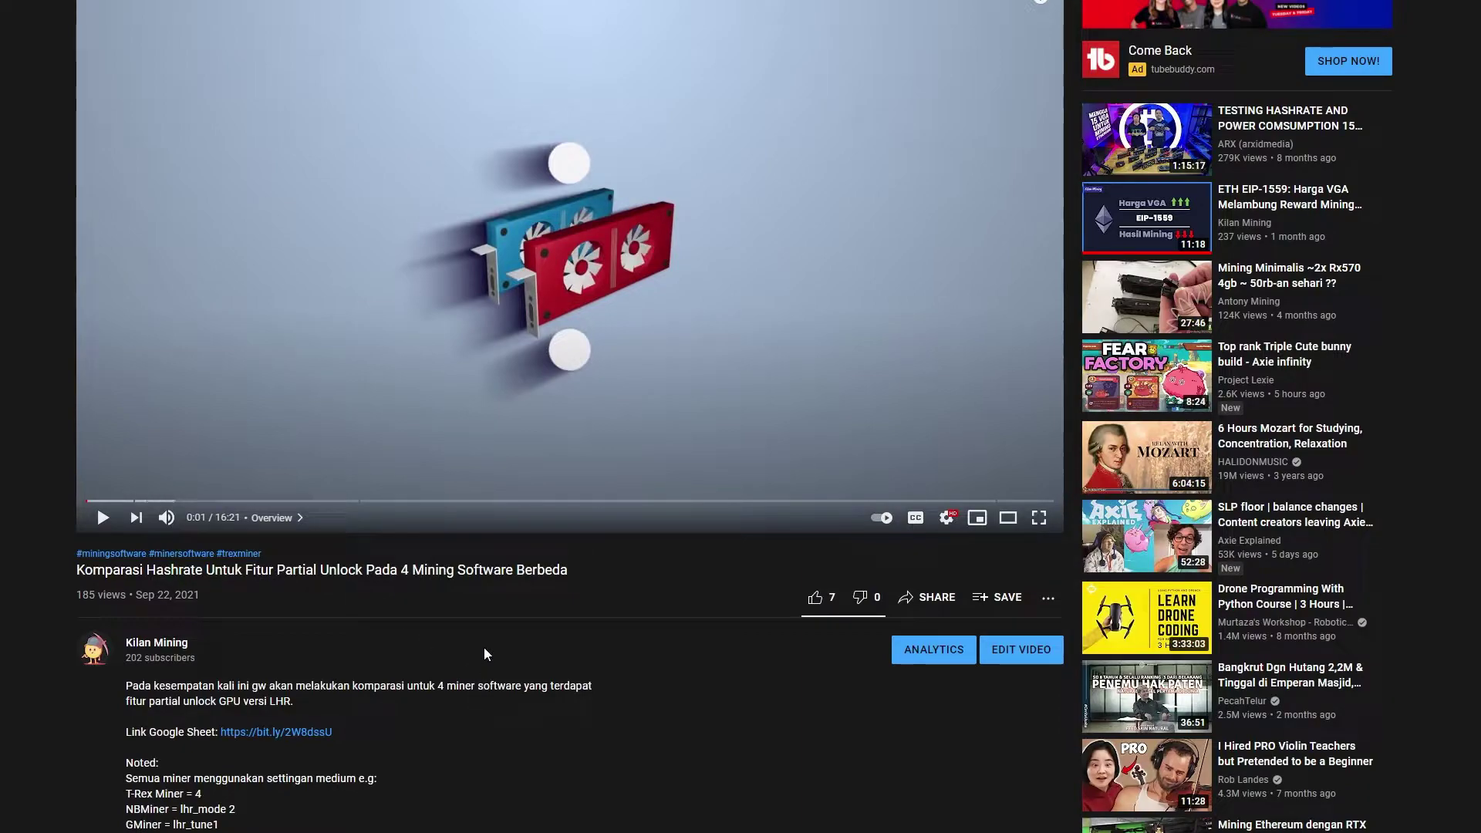
- Read the video description down to its Parts section and highlight the miner software setting tutorial entry for LHR GPUs
{"action": "scroll", "coordinate": [480, 632], "scroll_direction": "down", "scroll_amount": 3}
{"action": "scroll", "coordinate": [516, 673], "scroll_direction": "up", "scroll_amount": 3}
{"action": "scroll", "coordinate": [526, 668], "scroll_direction": "down", "scroll_amount": 3}
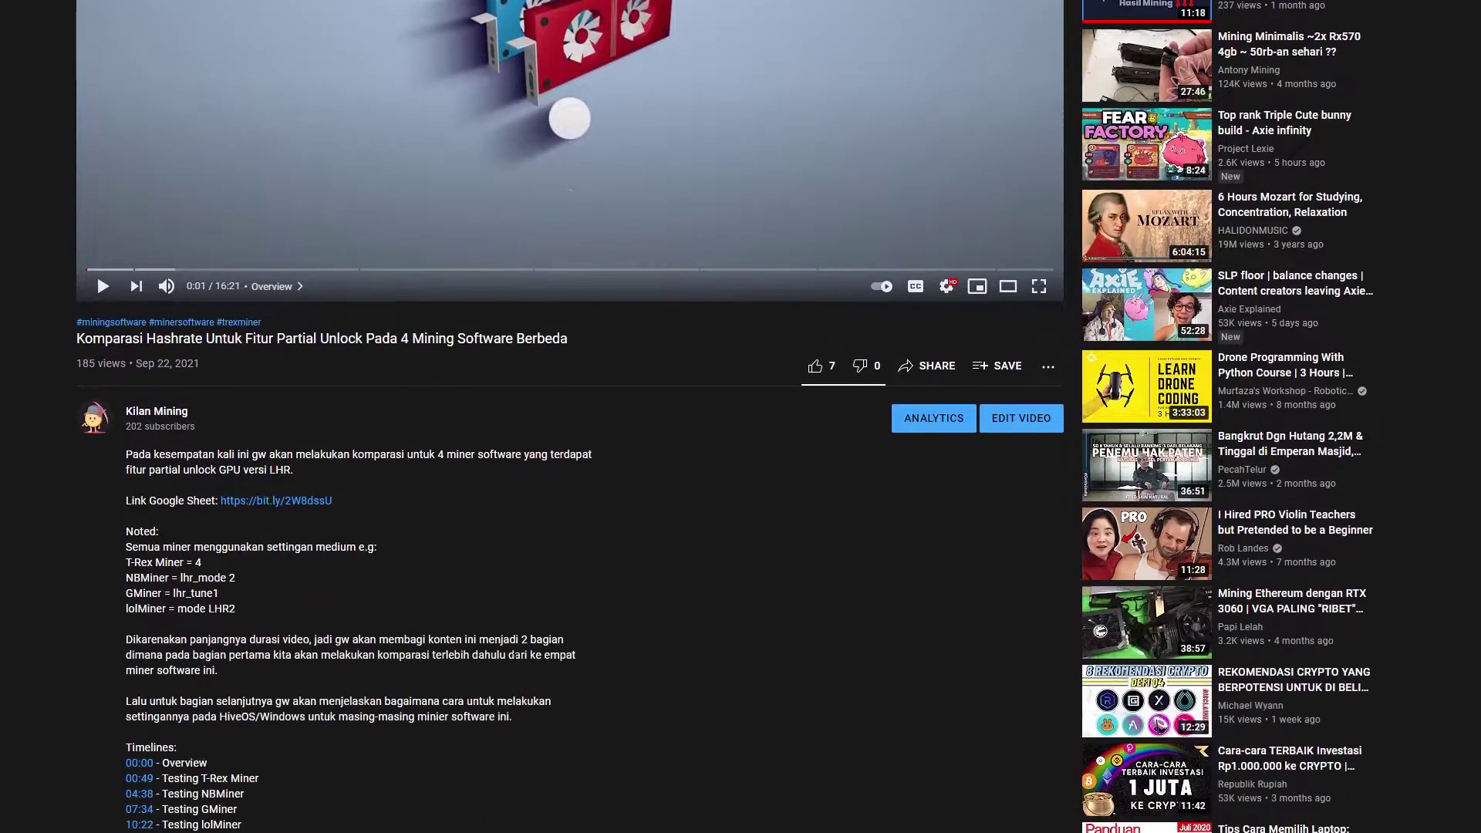
{"action": "scroll", "coordinate": [525, 656], "scroll_direction": "down", "scroll_amount": 3}
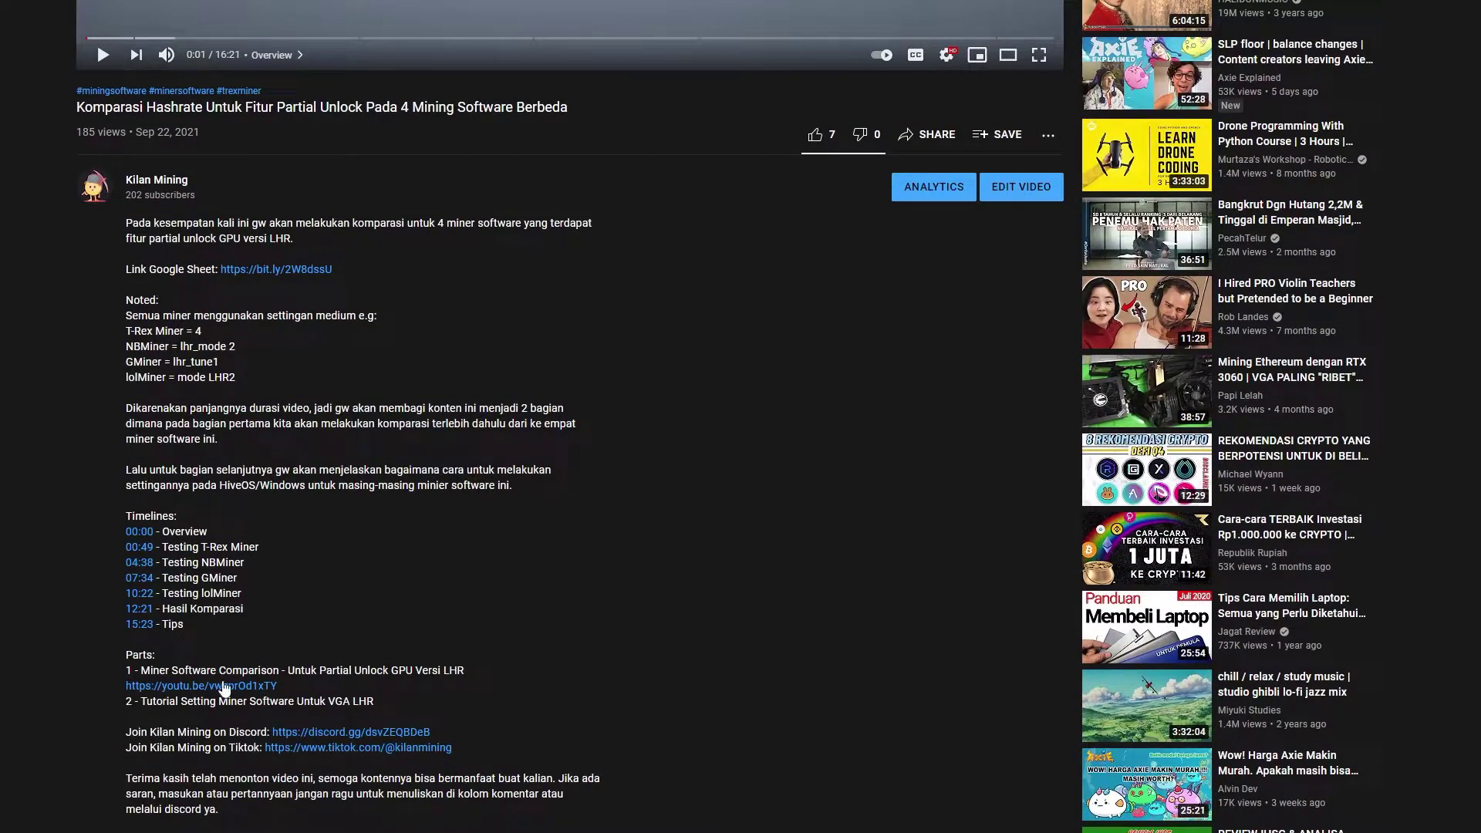
{"action": "left_click_drag", "start_coordinate": [141, 703], "coordinate": [386, 711]}
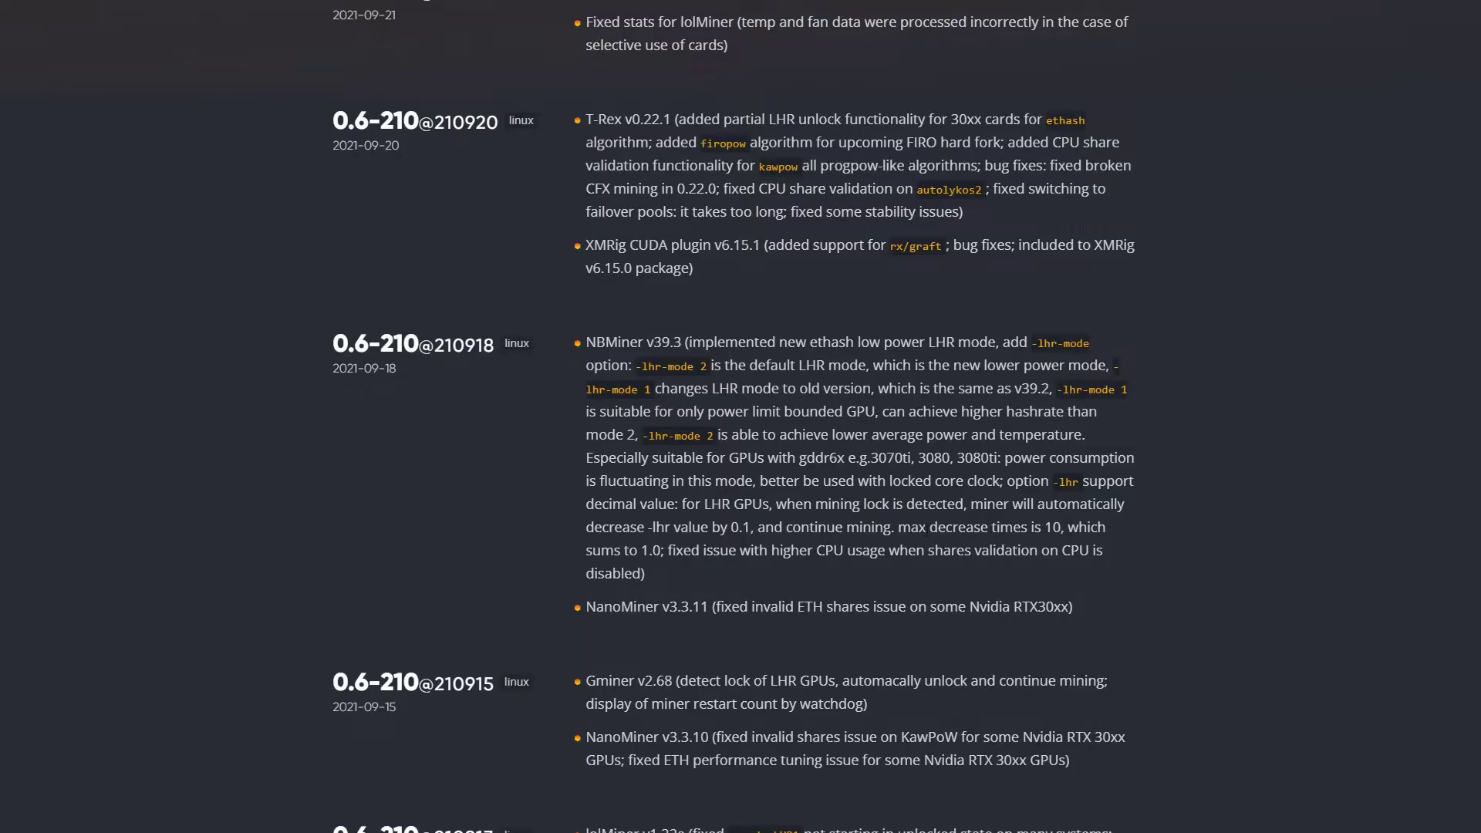
- Find the T-Rex v0.22.1 entry with partial LHR unlock in the Hive OS changelog
{"action": "scroll", "coordinate": [929, 549], "scroll_direction": "up", "scroll_amount": 4}
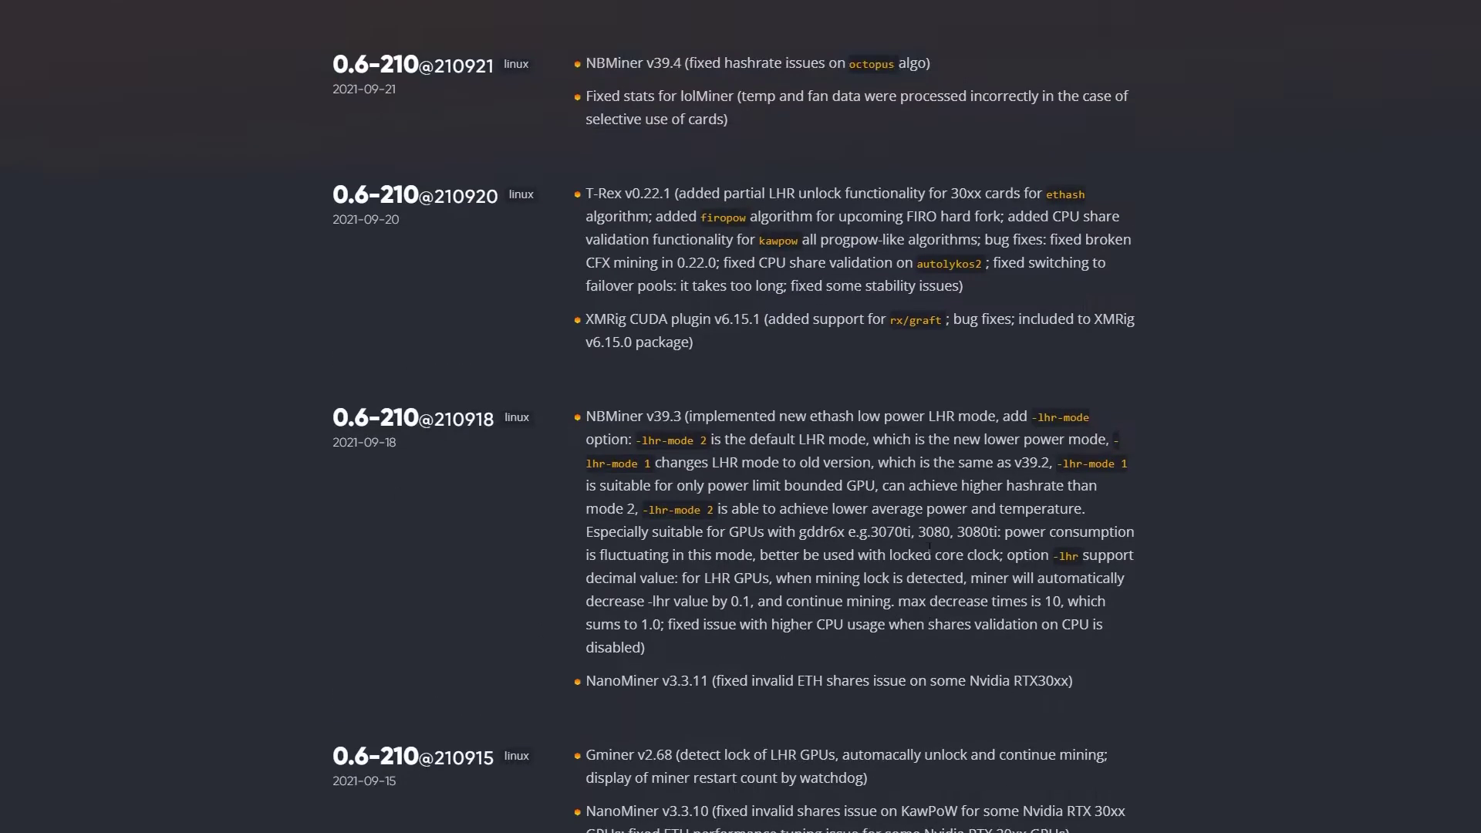
{"action": "scroll", "coordinate": [929, 549], "scroll_direction": "down", "scroll_amount": 4}
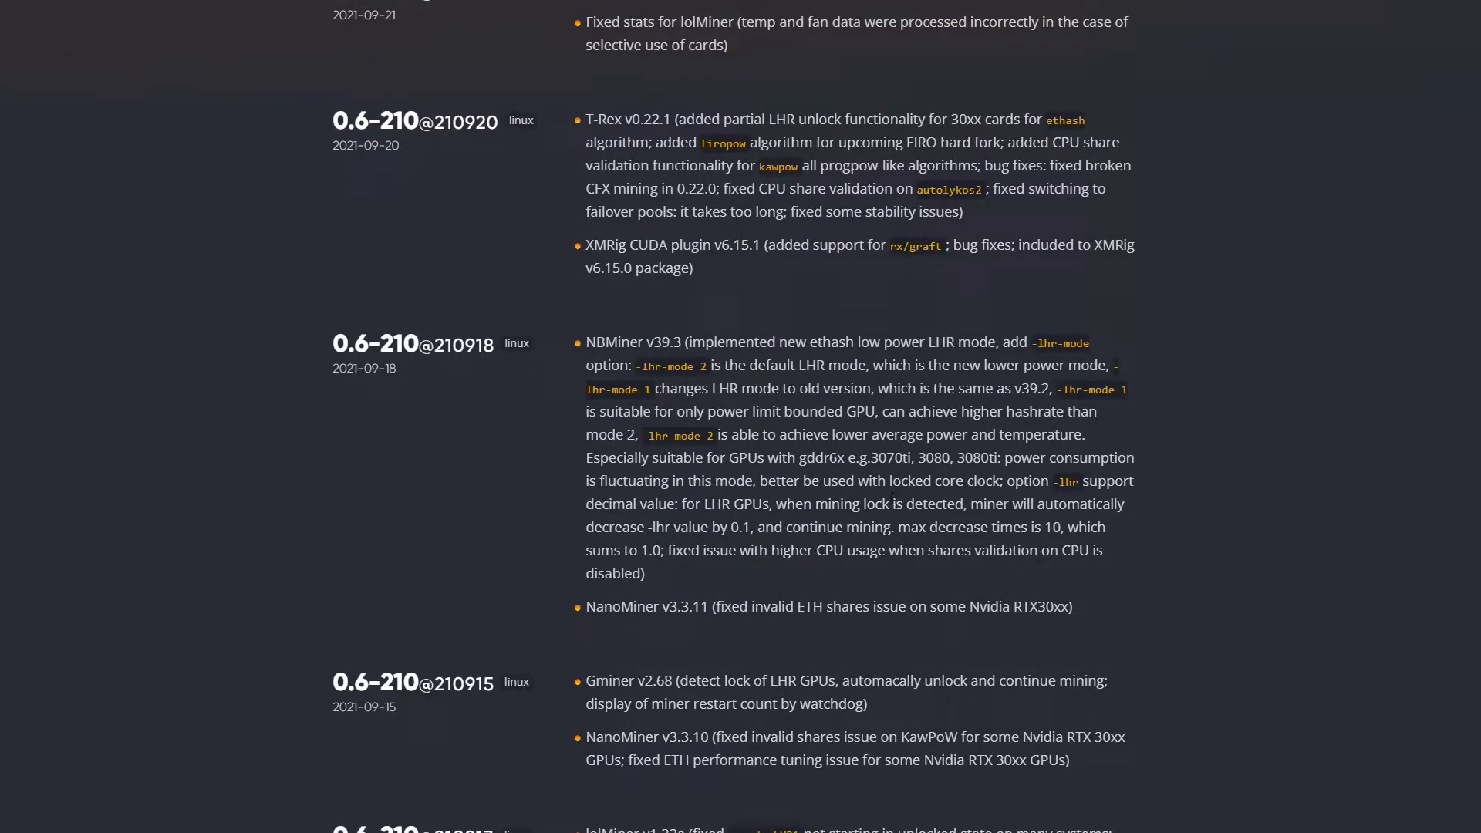
{"action": "scroll", "coordinate": [647, 375], "scroll_direction": "up", "scroll_amount": 3}
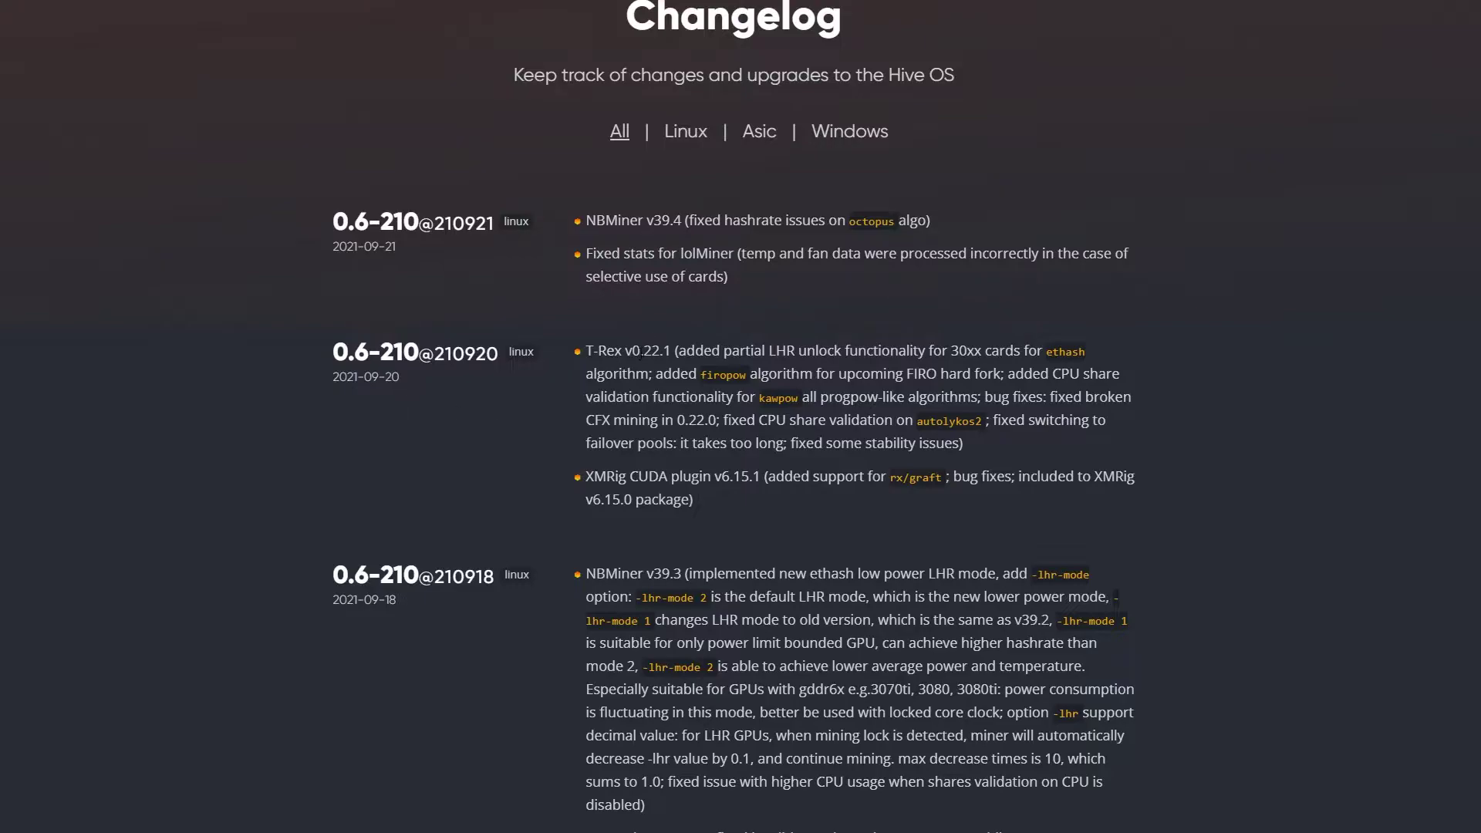
{"action": "left_click_drag", "start_coordinate": [633, 352], "coordinate": [624, 353]}
{"action": "left_click", "coordinate": [625, 352]}
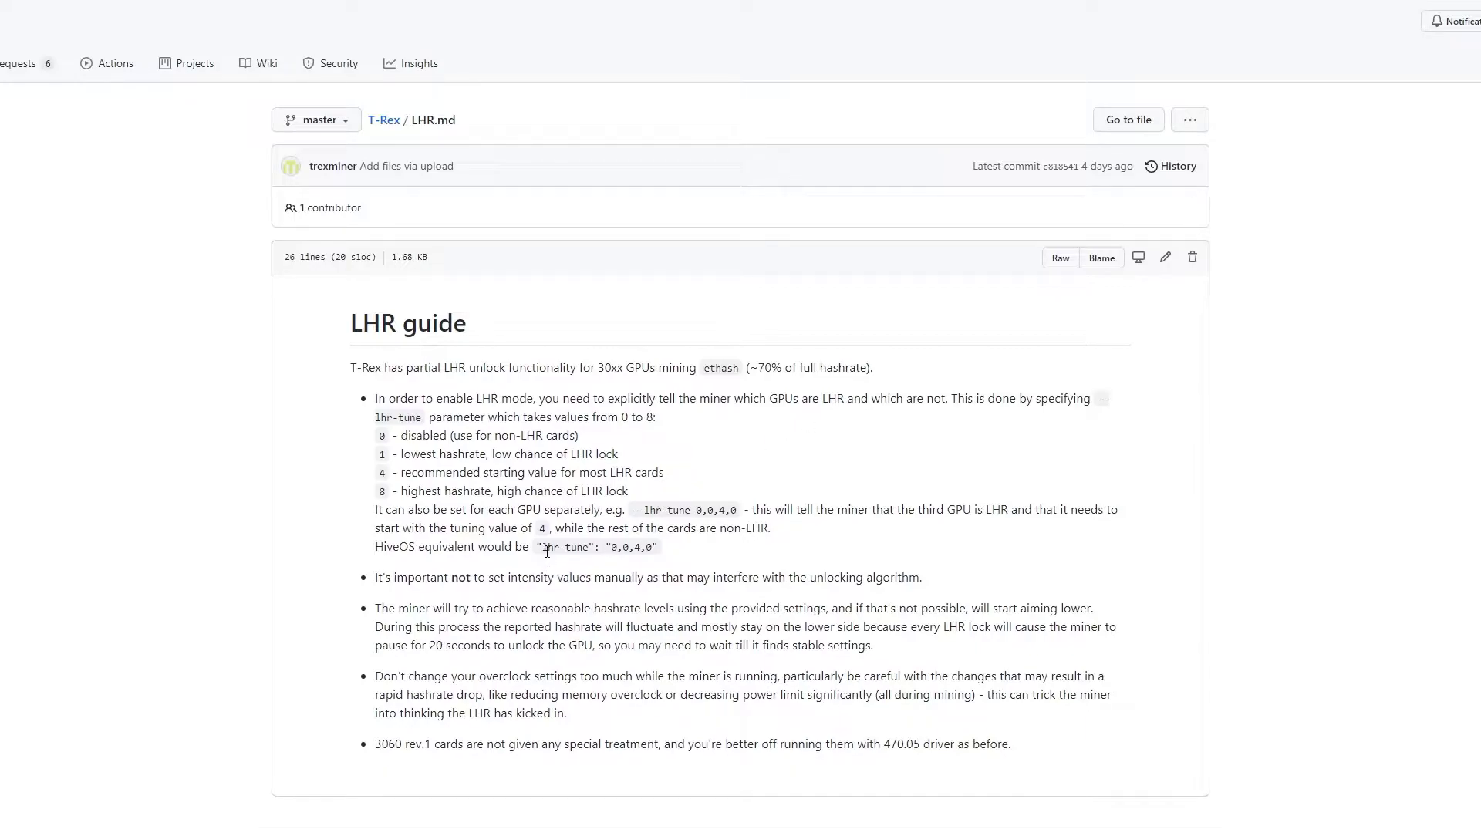
- Read the T-Rex LHR guide's lhr-tune values and its per-GPU example "--lhr-tune 0,0,4,0"
{"action": "left_click_drag", "start_coordinate": [376, 418], "coordinate": [424, 417]}
{"action": "left_click", "coordinate": [376, 448]}
{"action": "left_click_drag", "start_coordinate": [378, 498], "coordinate": [670, 498]}
{"action": "left_click", "coordinate": [671, 497]}
{"action": "left_click_drag", "start_coordinate": [632, 513], "coordinate": [740, 515]}
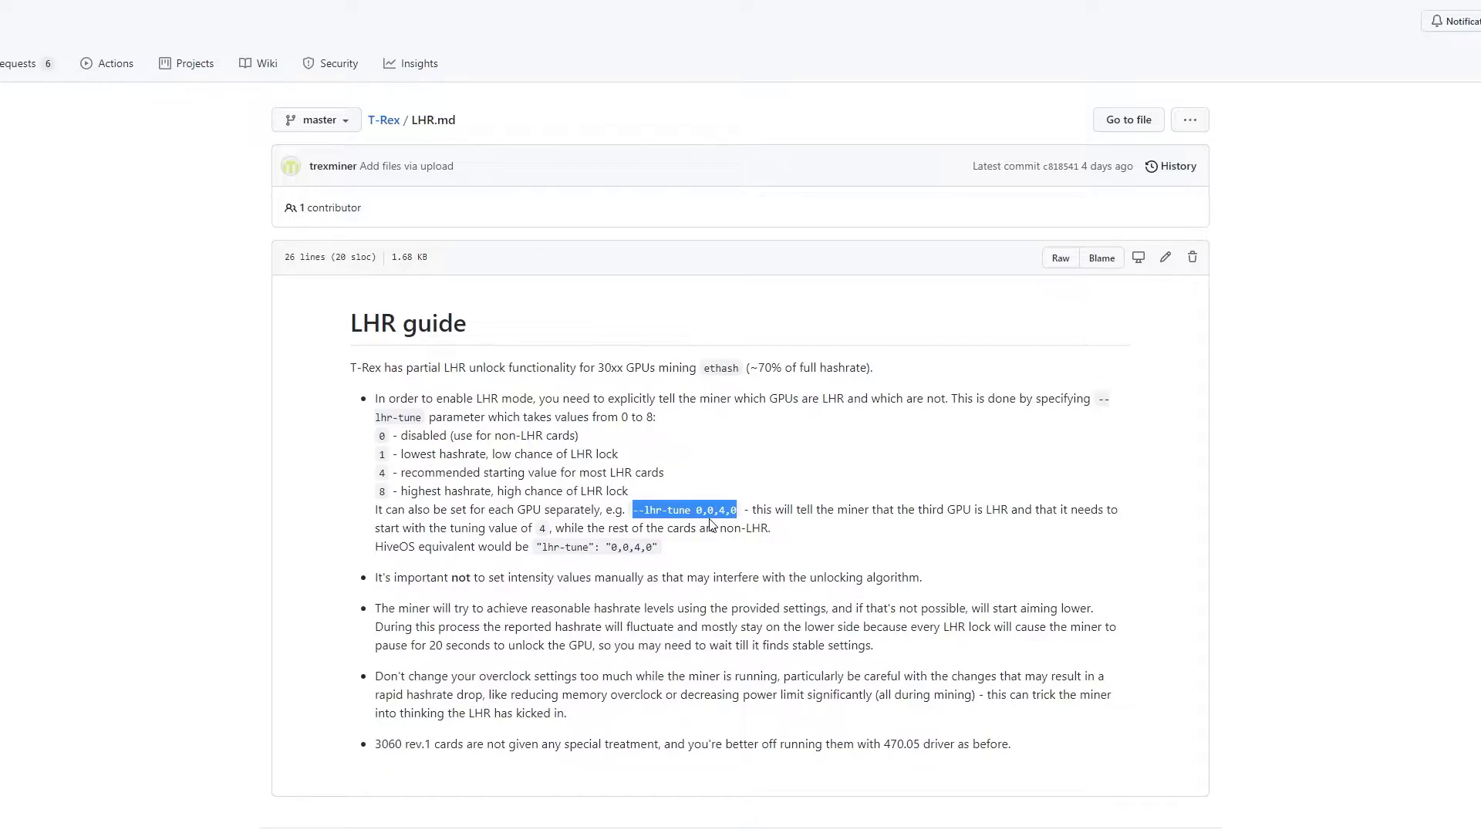
{"action": "left_click", "coordinate": [762, 565]}
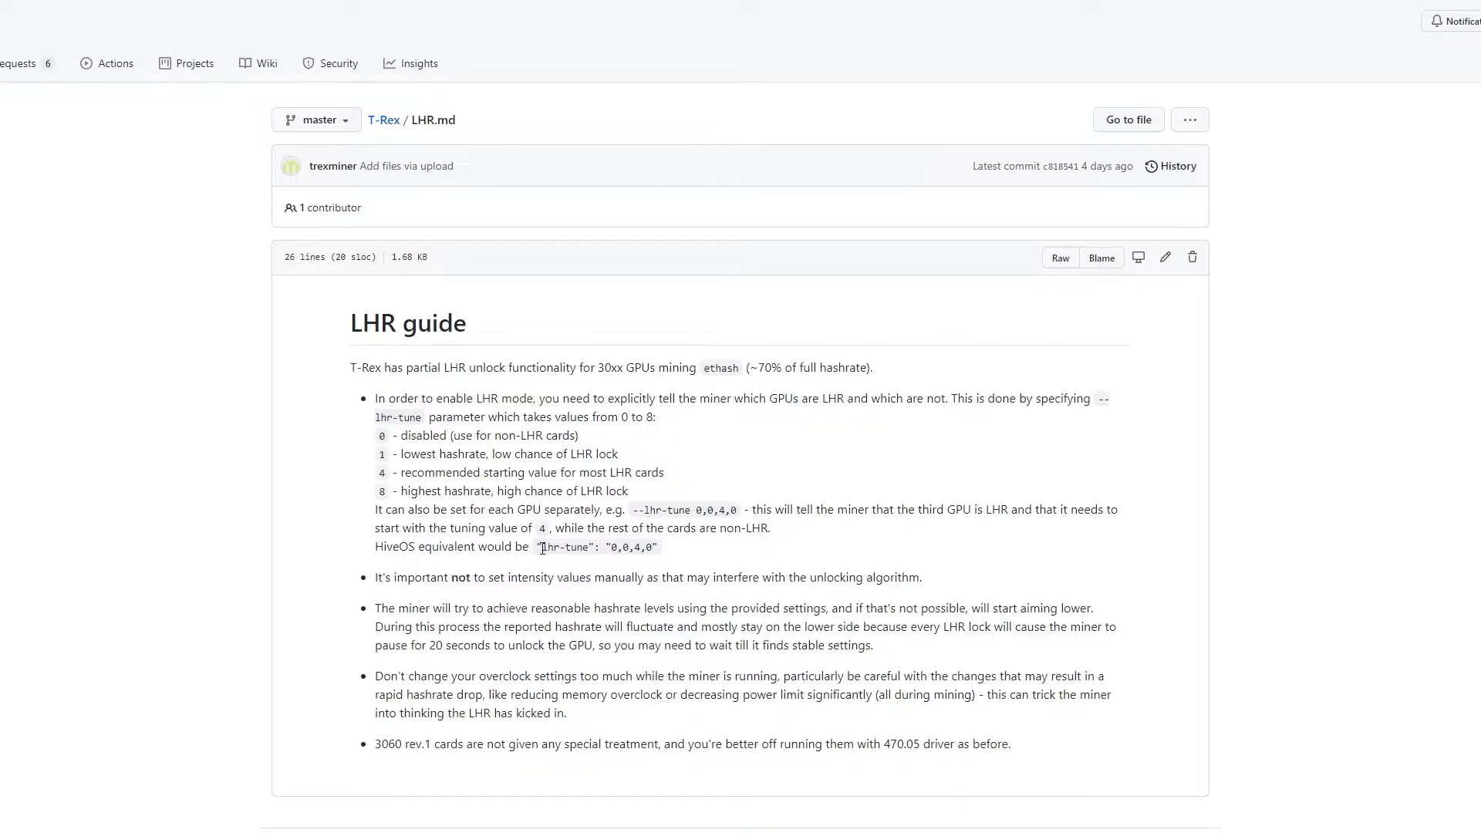
- Try replacing the lhr-tune line in the TestingLHR Trex miner's extra config arguments with the guide's HiveOS form, "lhr-tune": "0,0,4,0"
{"action": "left_click_drag", "start_coordinate": [536, 550], "coordinate": [662, 551]}
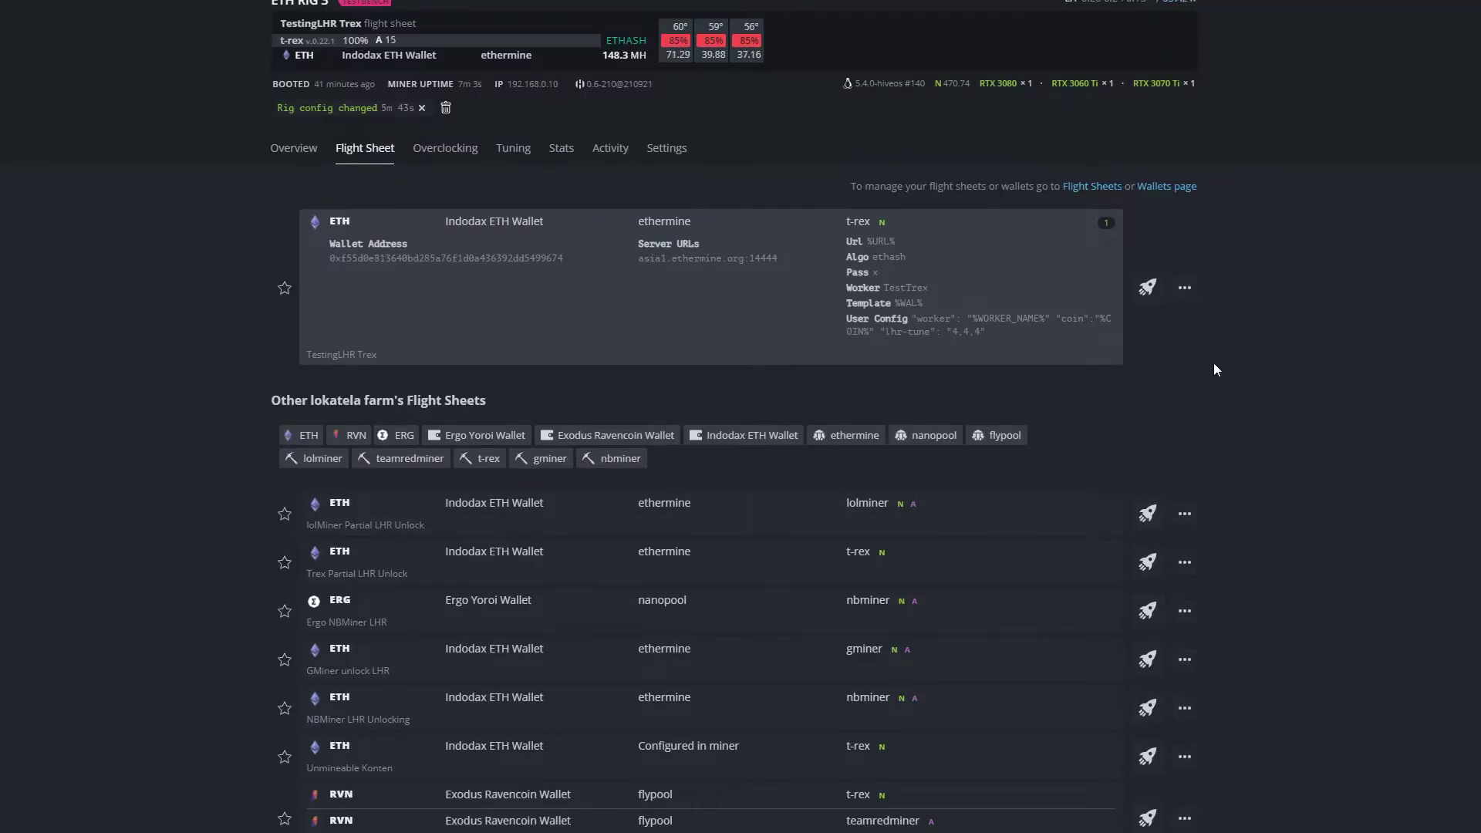
{"action": "left_click", "coordinate": [1185, 288]}
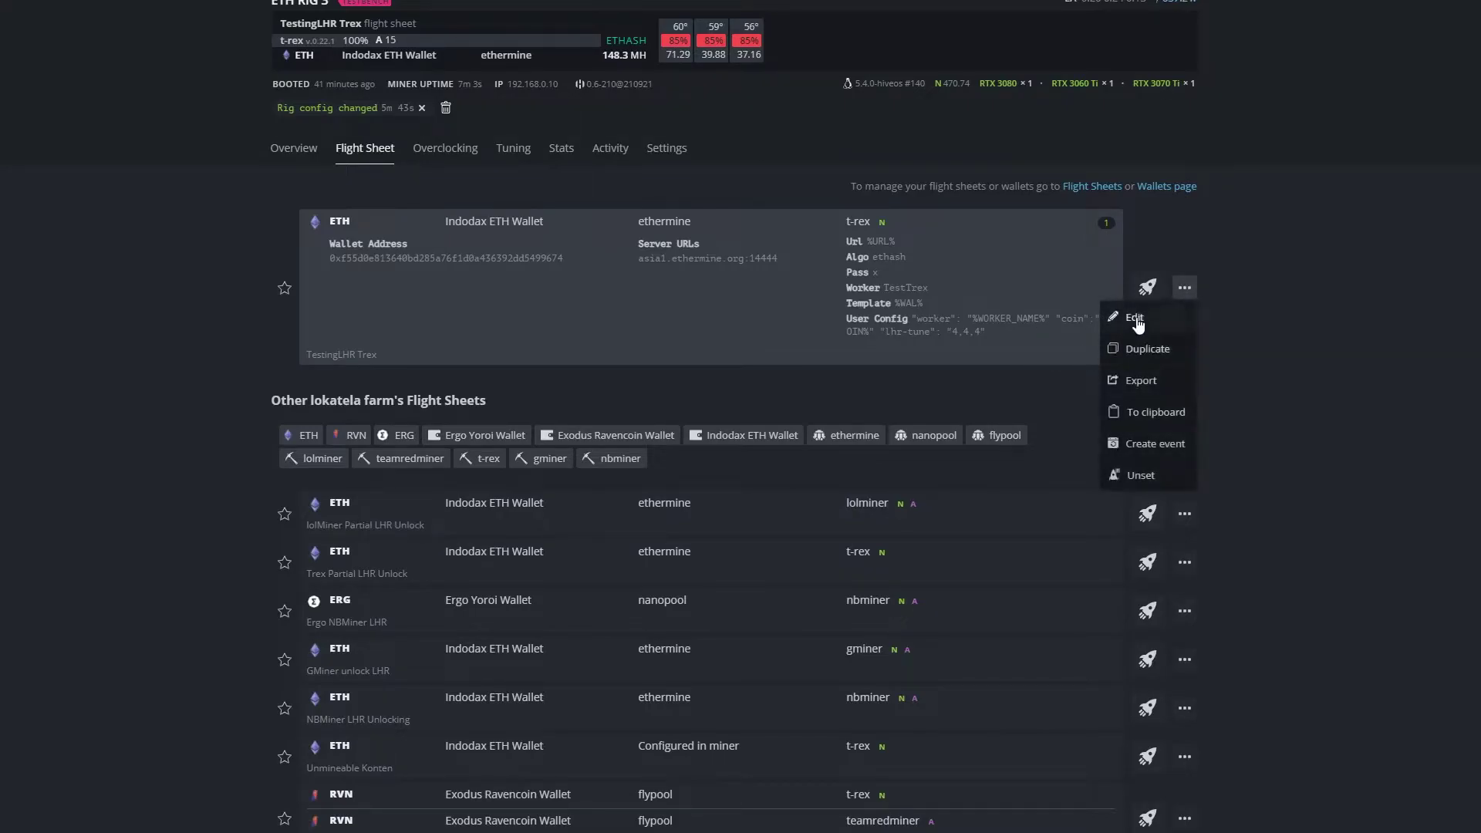
{"action": "left_click", "coordinate": [1136, 319]}
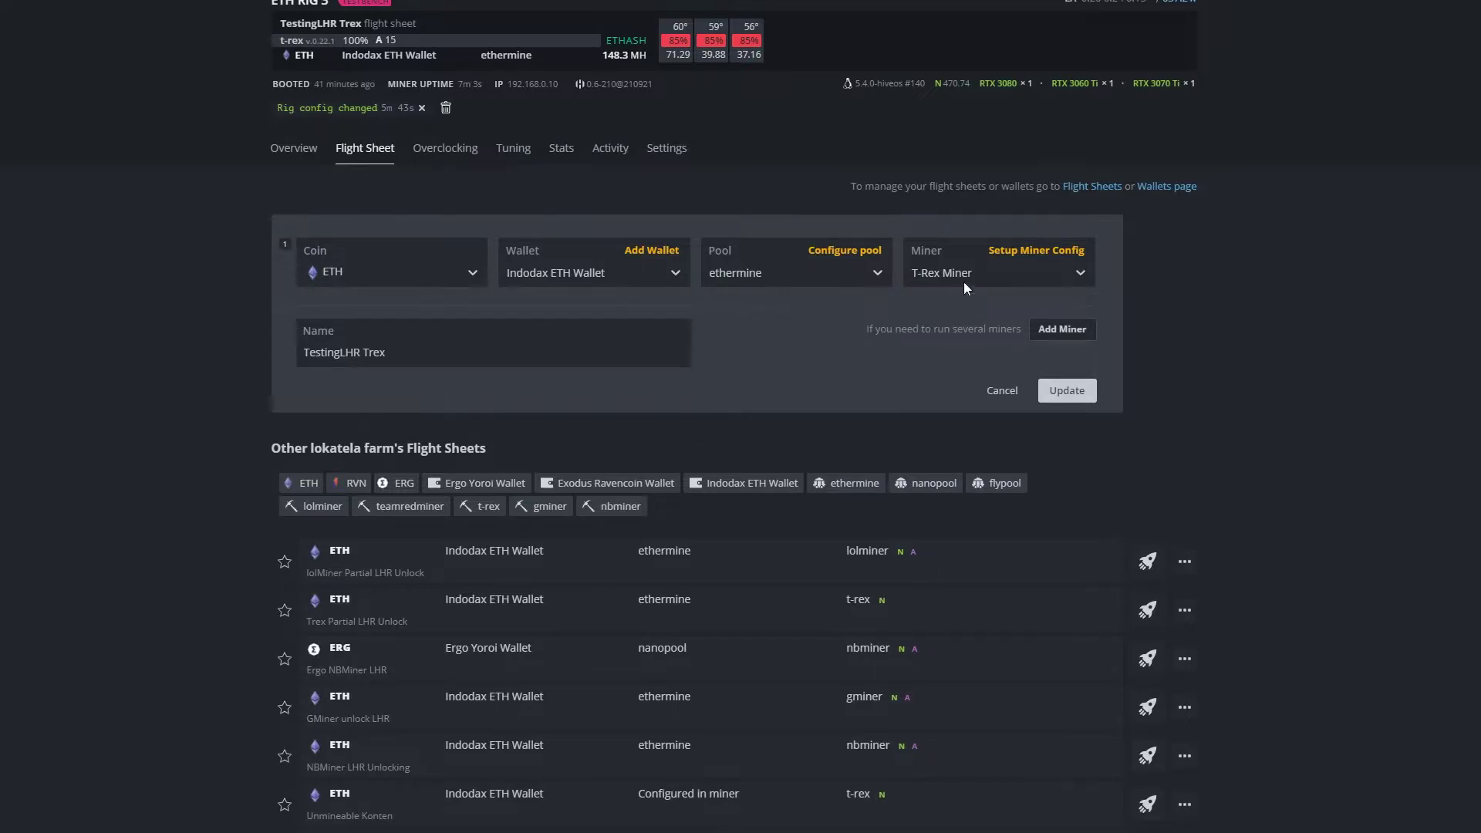
{"action": "left_click", "coordinate": [1023, 253]}
{"action": "left_click_drag", "start_coordinate": [622, 519], "coordinate": [467, 506]}
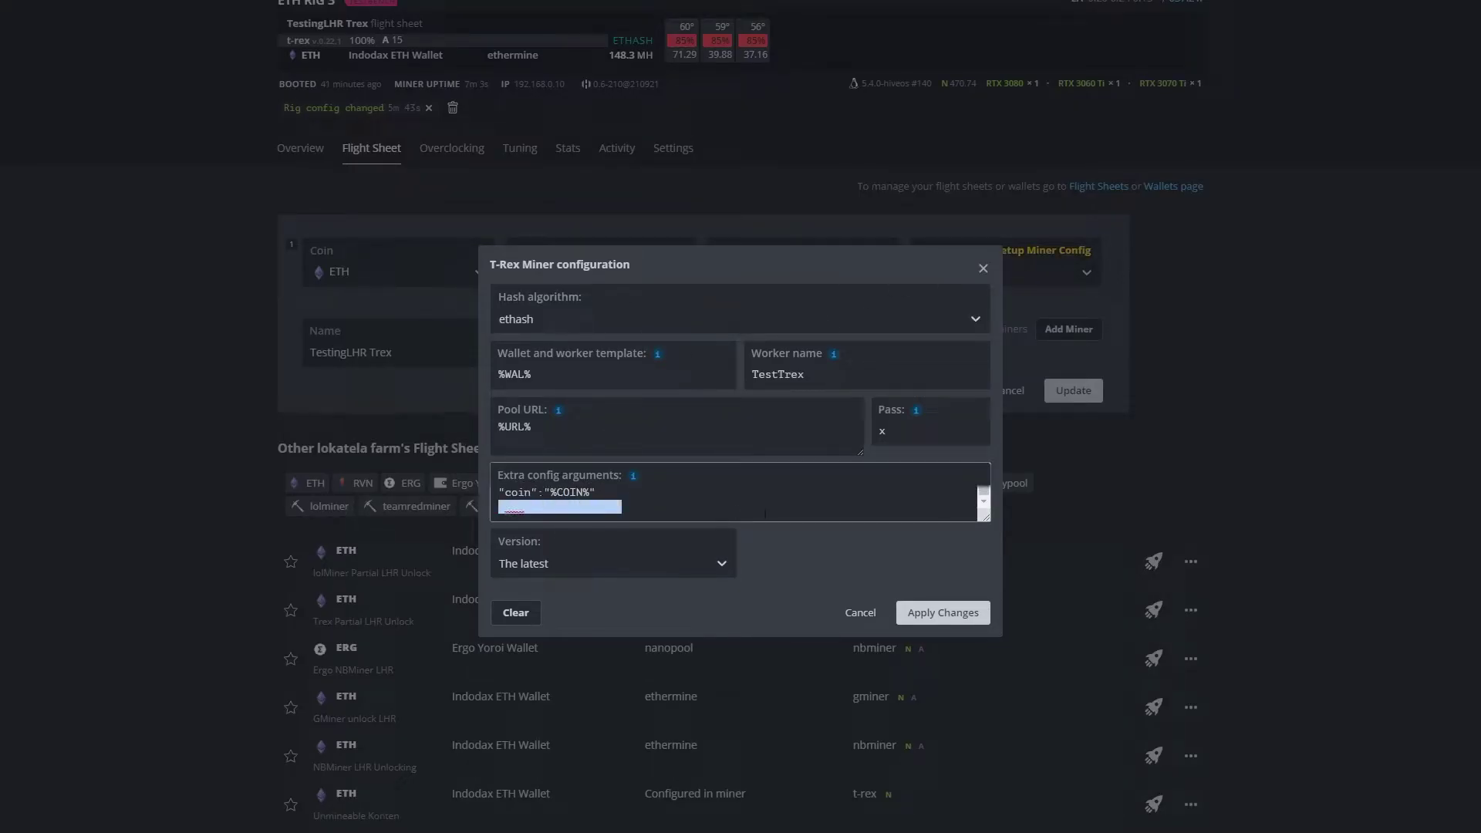
{"action": "left_click", "coordinate": [725, 511]}
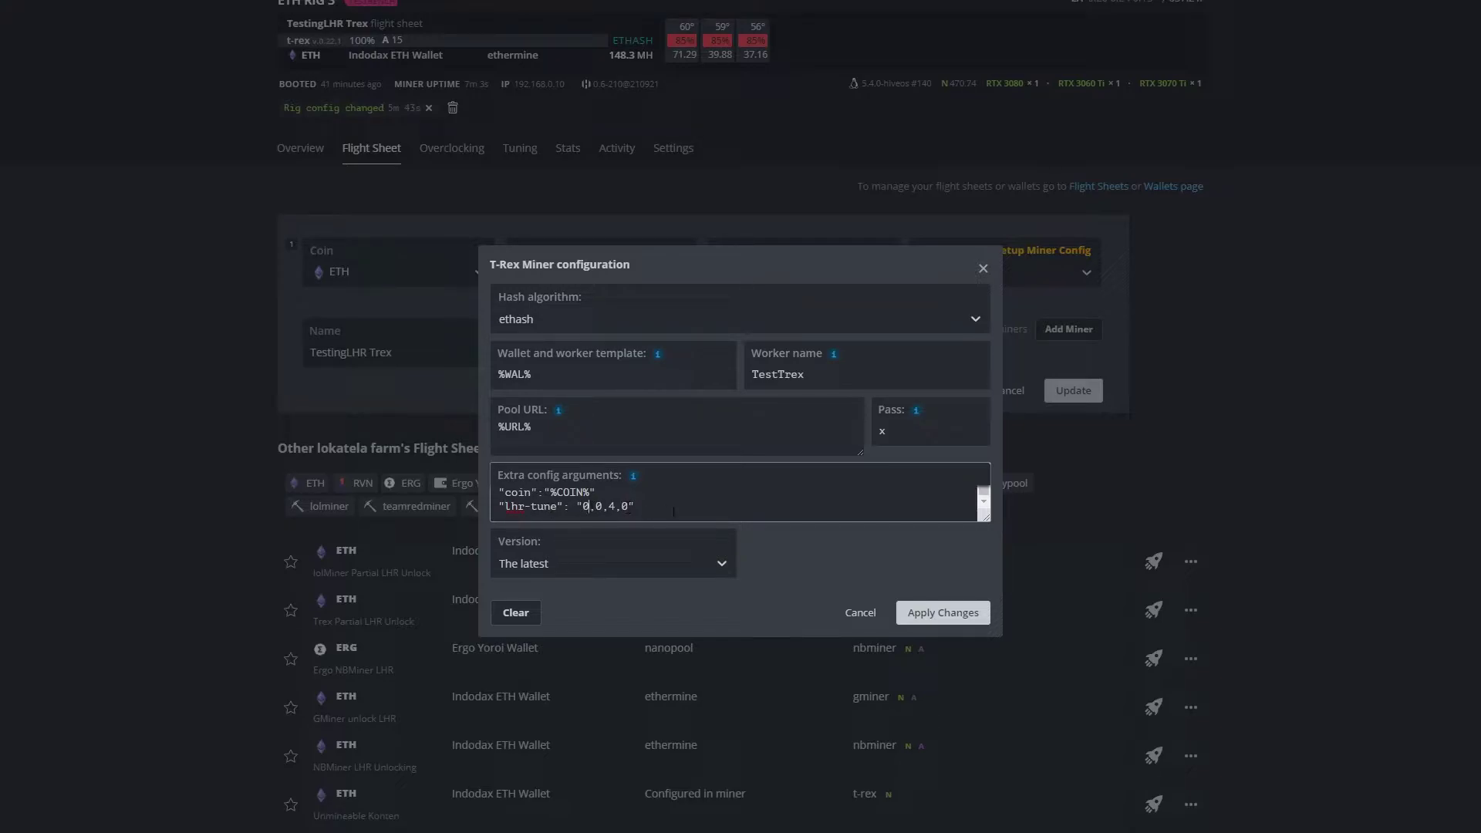
{"action": "left_click_drag", "start_coordinate": [631, 509], "coordinate": [581, 509]}
{"action": "key", "text": "Right"}
{"action": "left_click", "coordinate": [983, 268]}
- Check the rig's overview and inspect the lhr-tune values in the TestingLHR Trex flight sheet's T-Rex configuration
{"action": "left_click", "coordinate": [300, 148]}
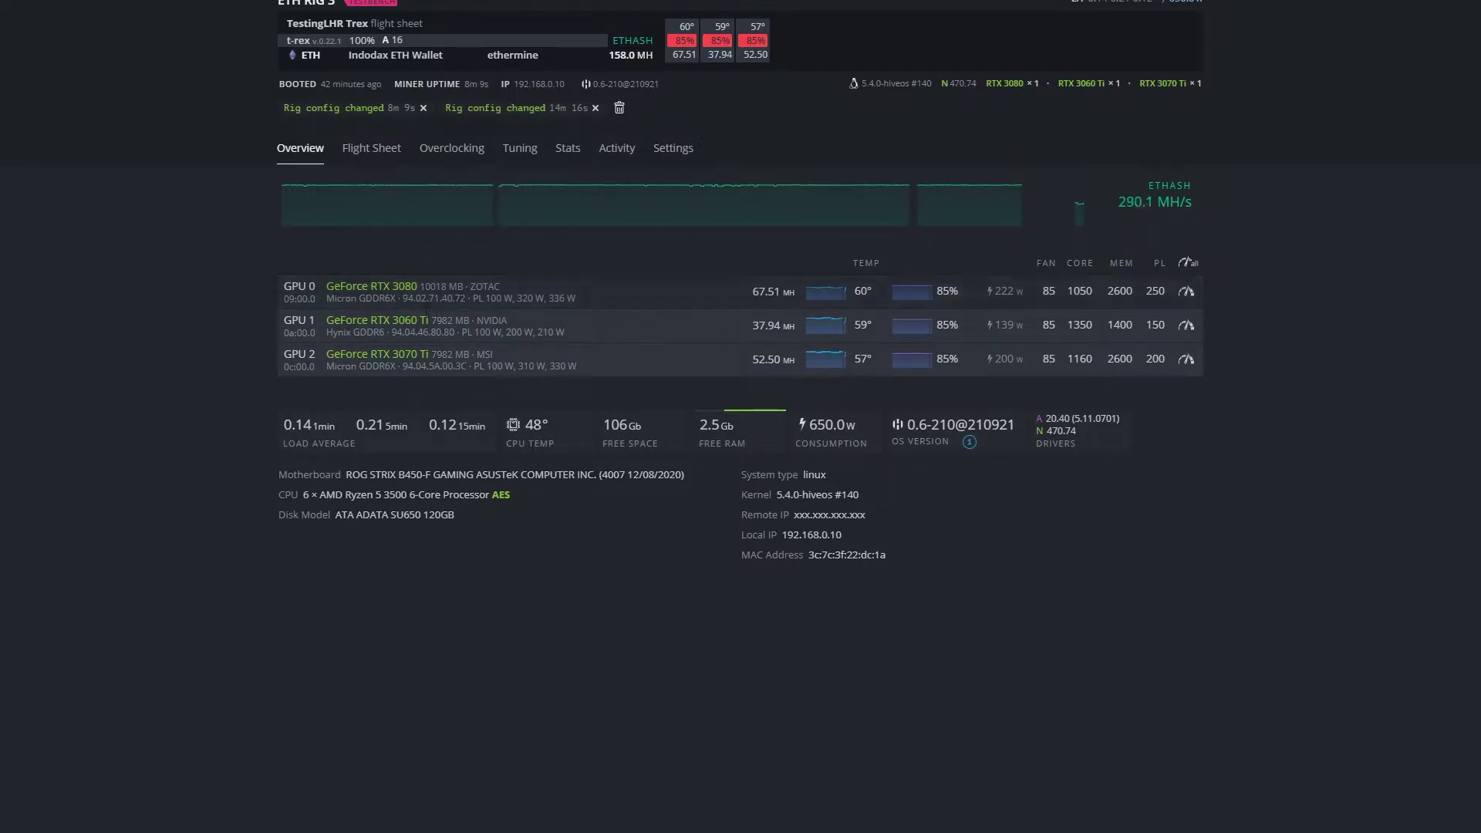
{"action": "left_click", "coordinate": [374, 149]}
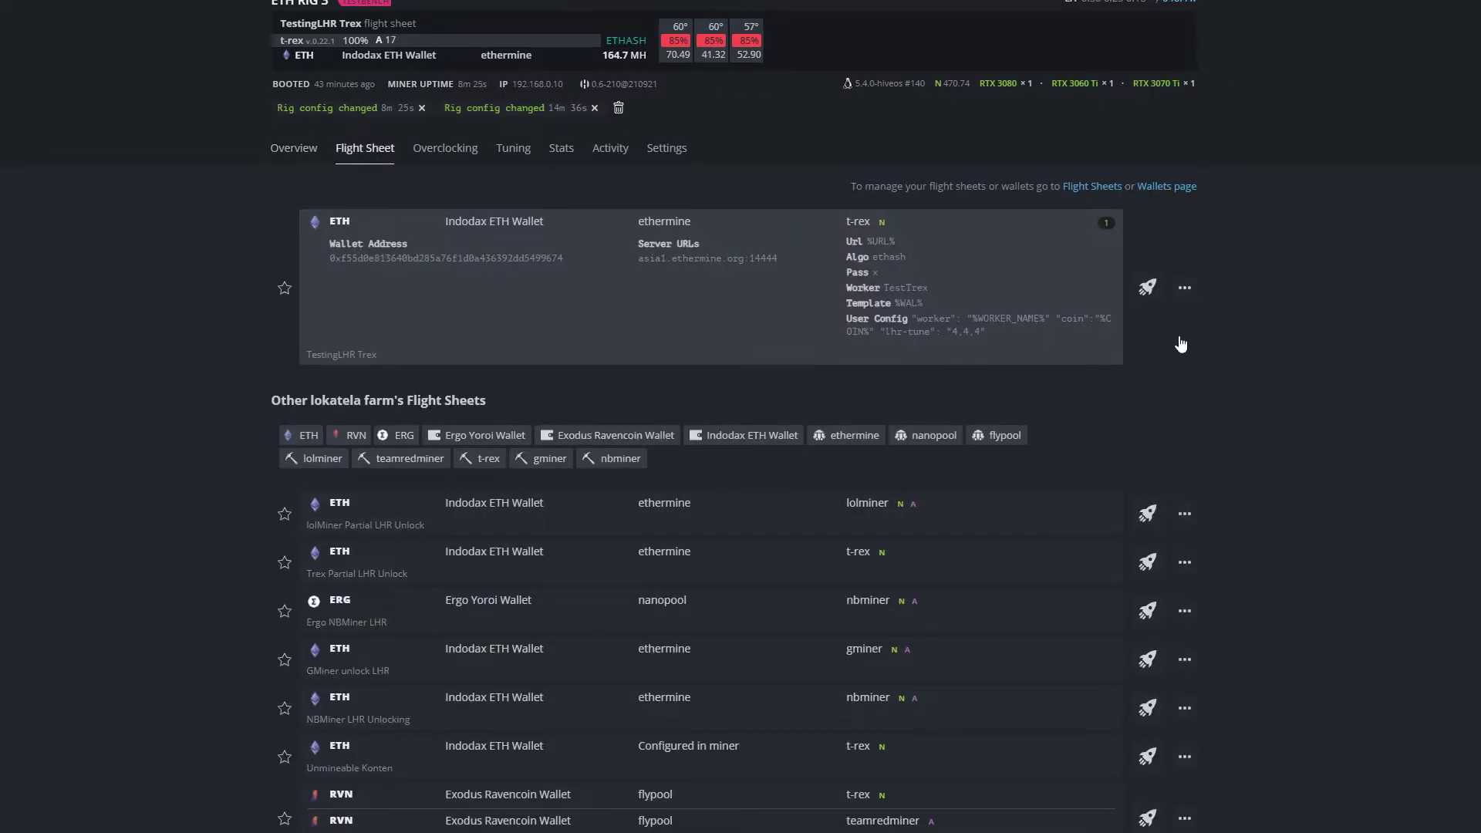
{"action": "left_click", "coordinate": [1185, 288]}
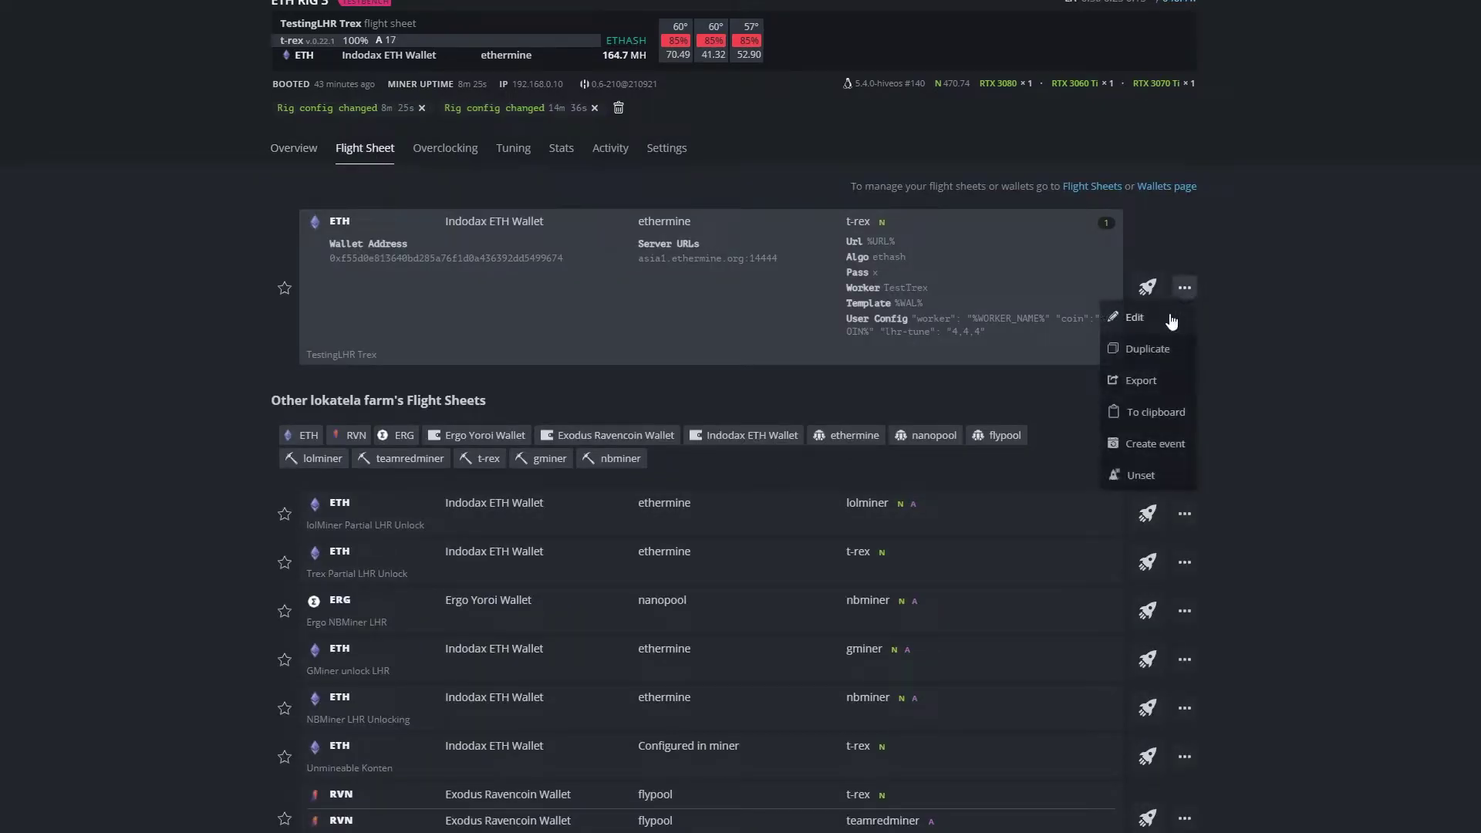
{"action": "left_click", "coordinate": [1173, 322]}
{"action": "left_click", "coordinate": [1049, 276]}
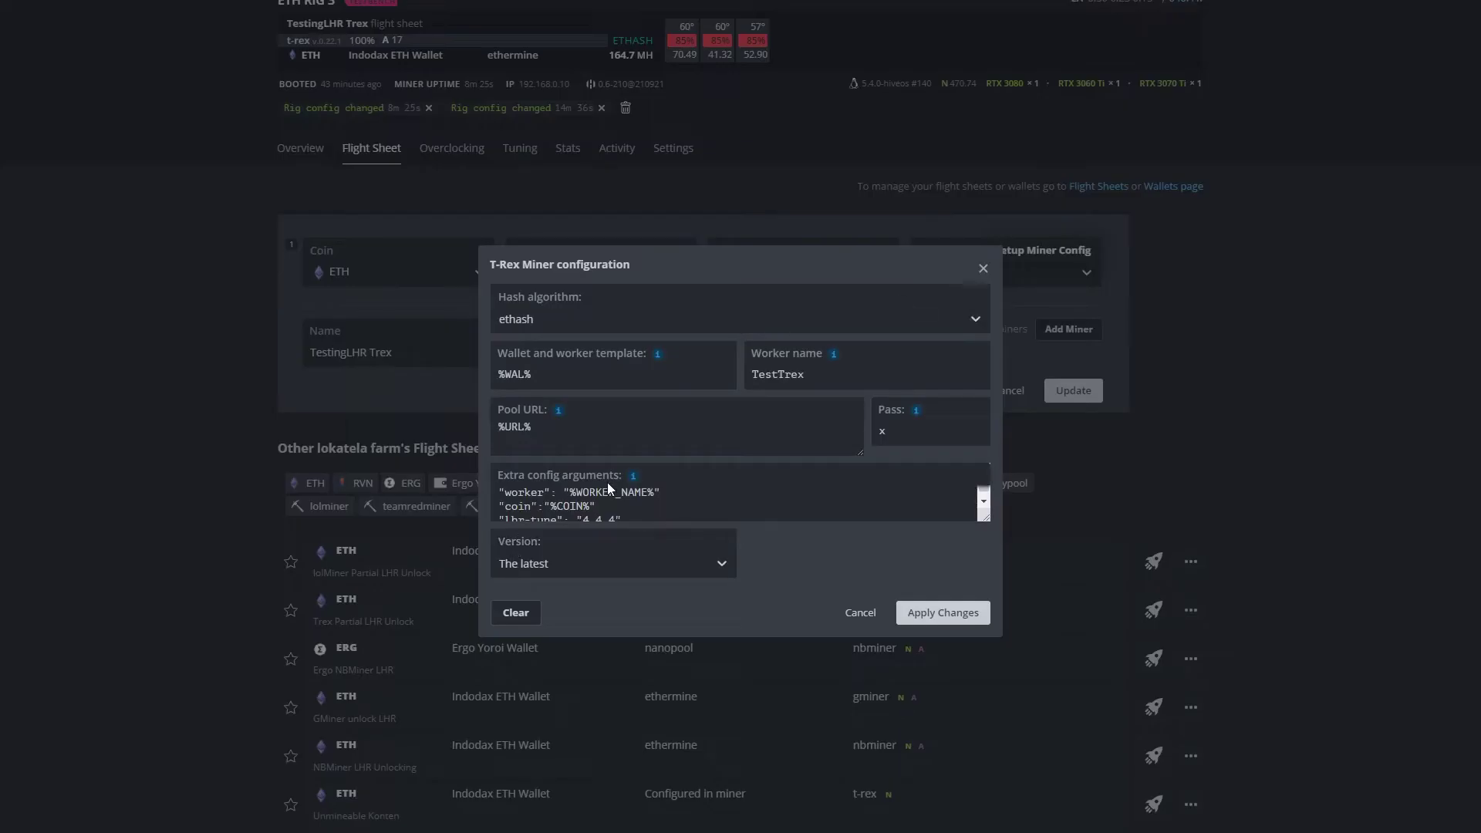
{"action": "left_click", "coordinate": [617, 517]}
{"action": "scroll", "coordinate": [617, 501], "scroll_direction": "down", "scroll_amount": 1}
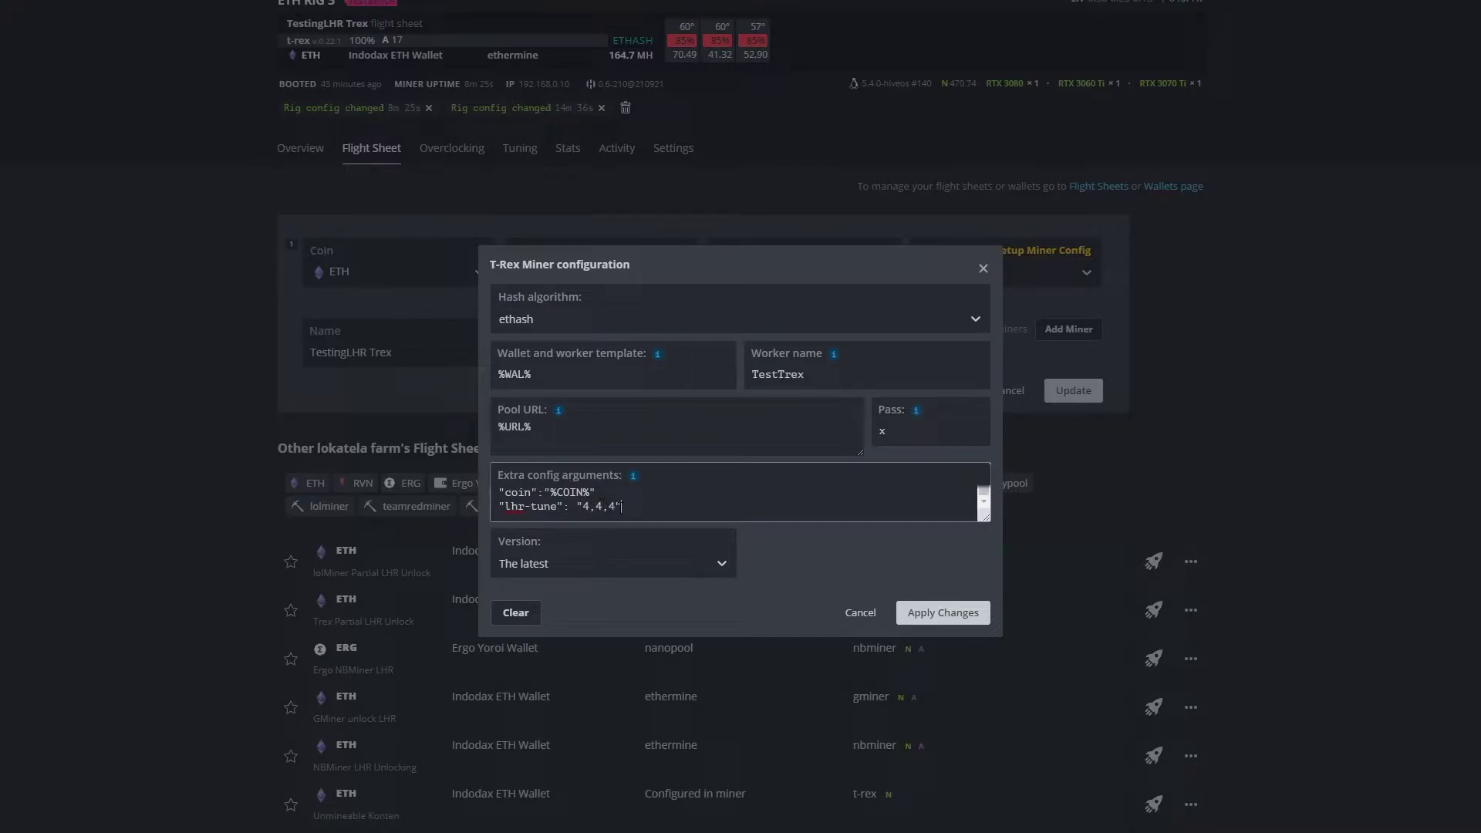
{"action": "left_click_drag", "start_coordinate": [618, 508], "coordinate": [590, 507]}
- Look up the recommended lhr-tune starting value for most LHR cards in the T-Rex LHR guide
{"action": "key", "text": "ctrl+Tab"}
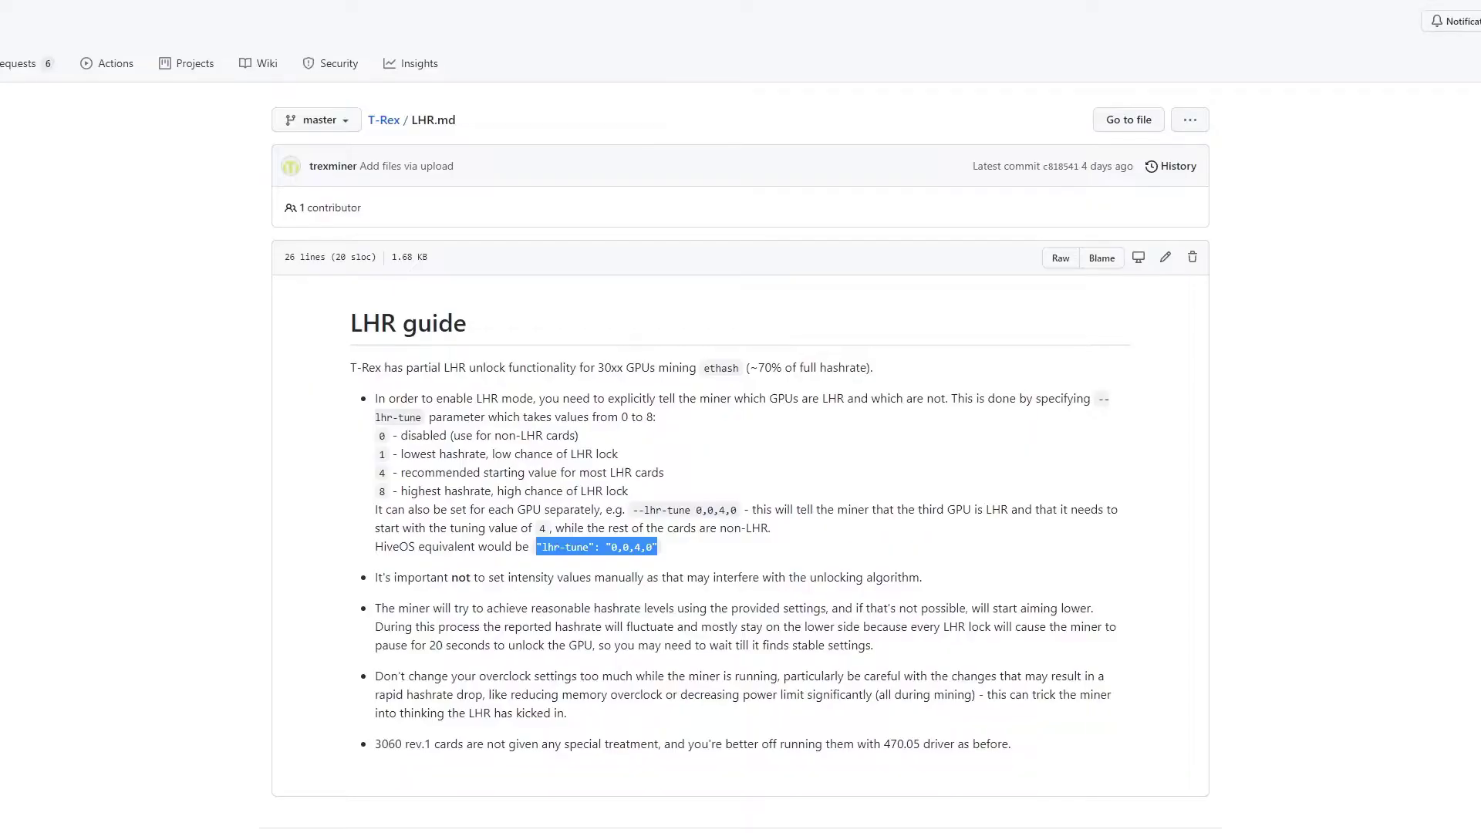
{"action": "left_click_drag", "start_coordinate": [378, 474], "coordinate": [702, 484]}
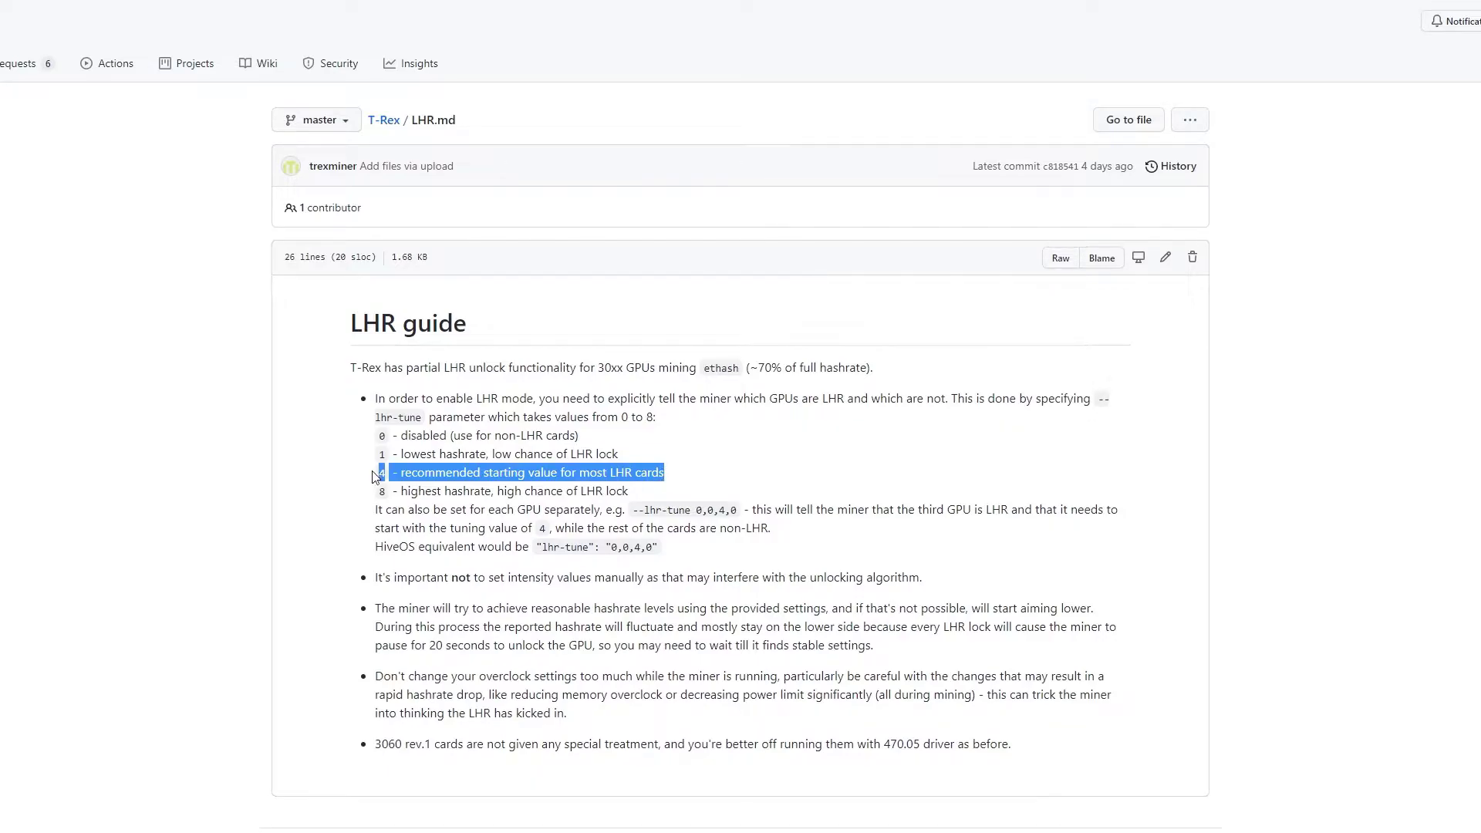
{"action": "left_click", "coordinate": [333, 464]}
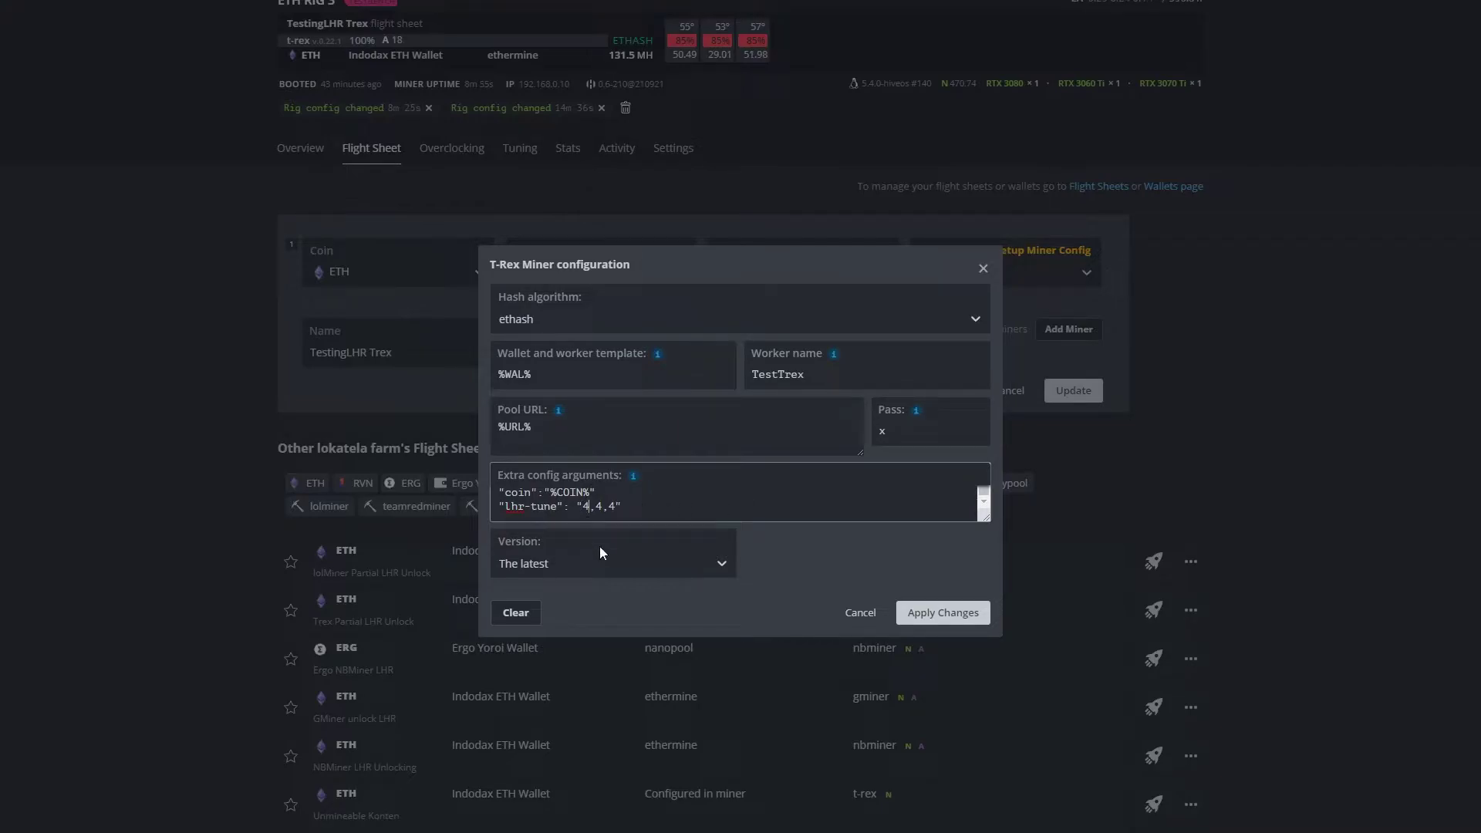
- Apply the T-Rex miner configuration and return to the rig's overview to check the GPU hashrates
{"action": "left_click", "coordinate": [948, 615]}
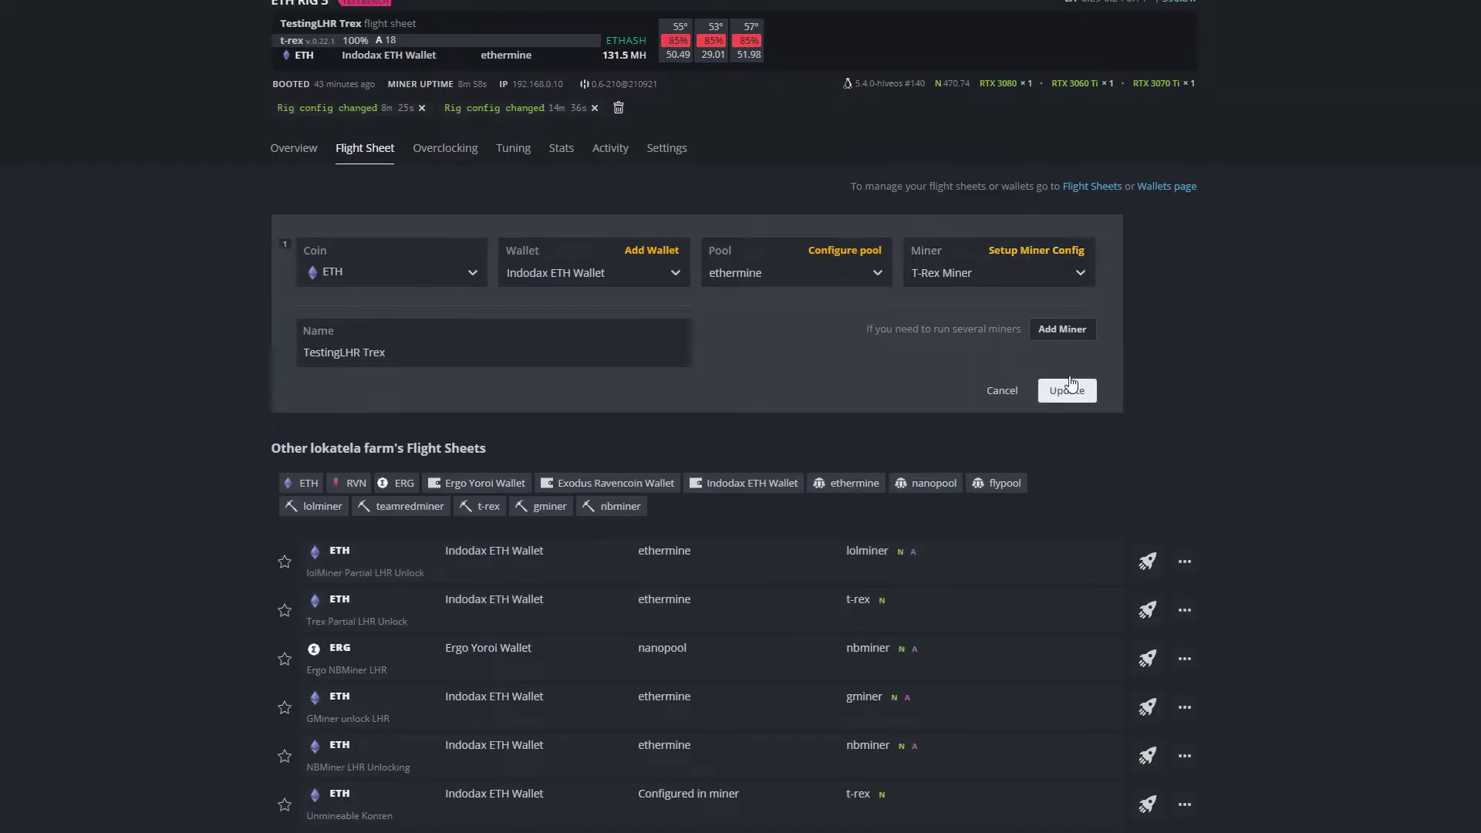
{"action": "left_click", "coordinate": [285, 150]}
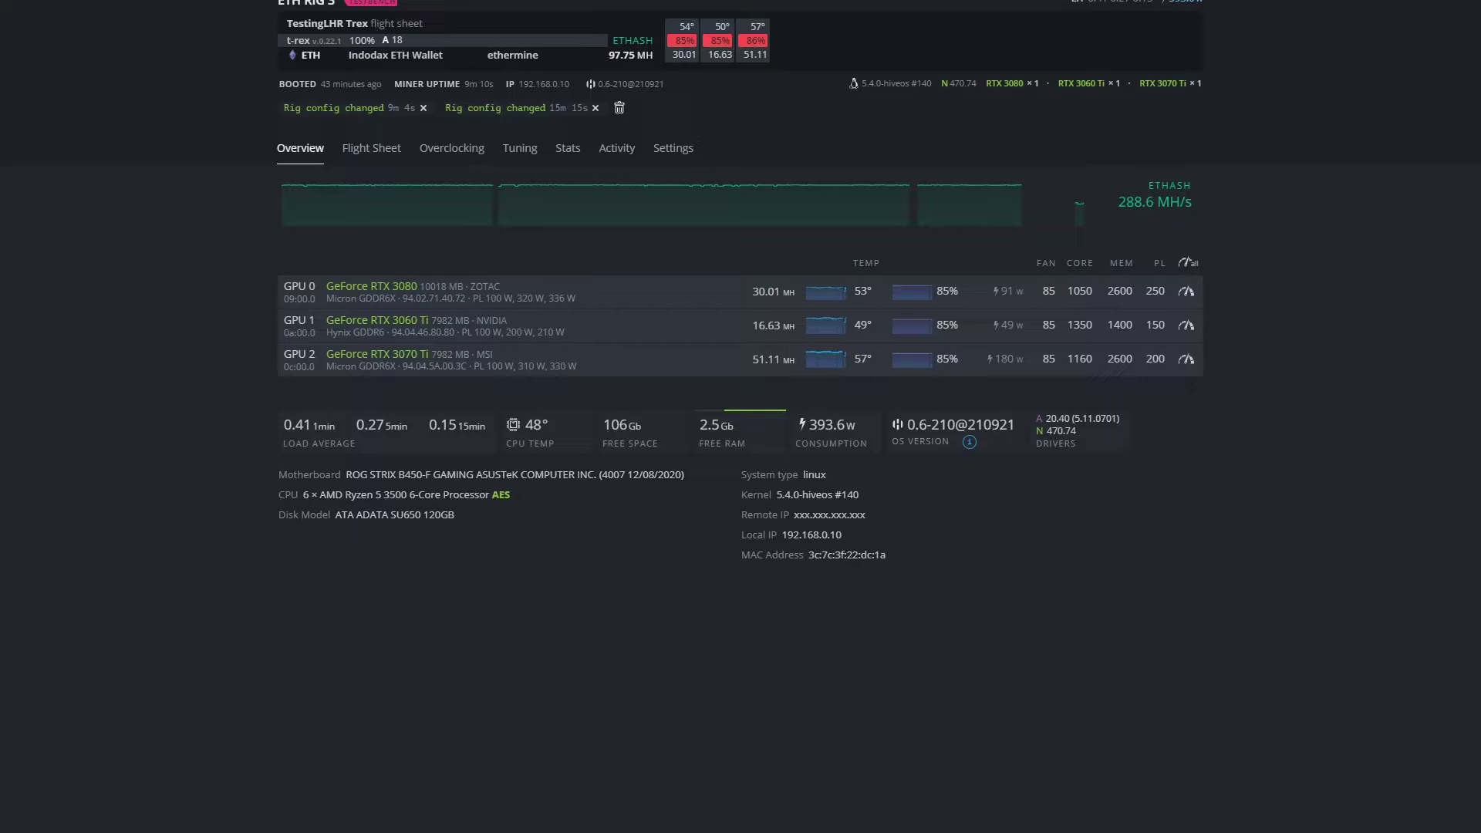
{"action": "key", "text": "F5"}
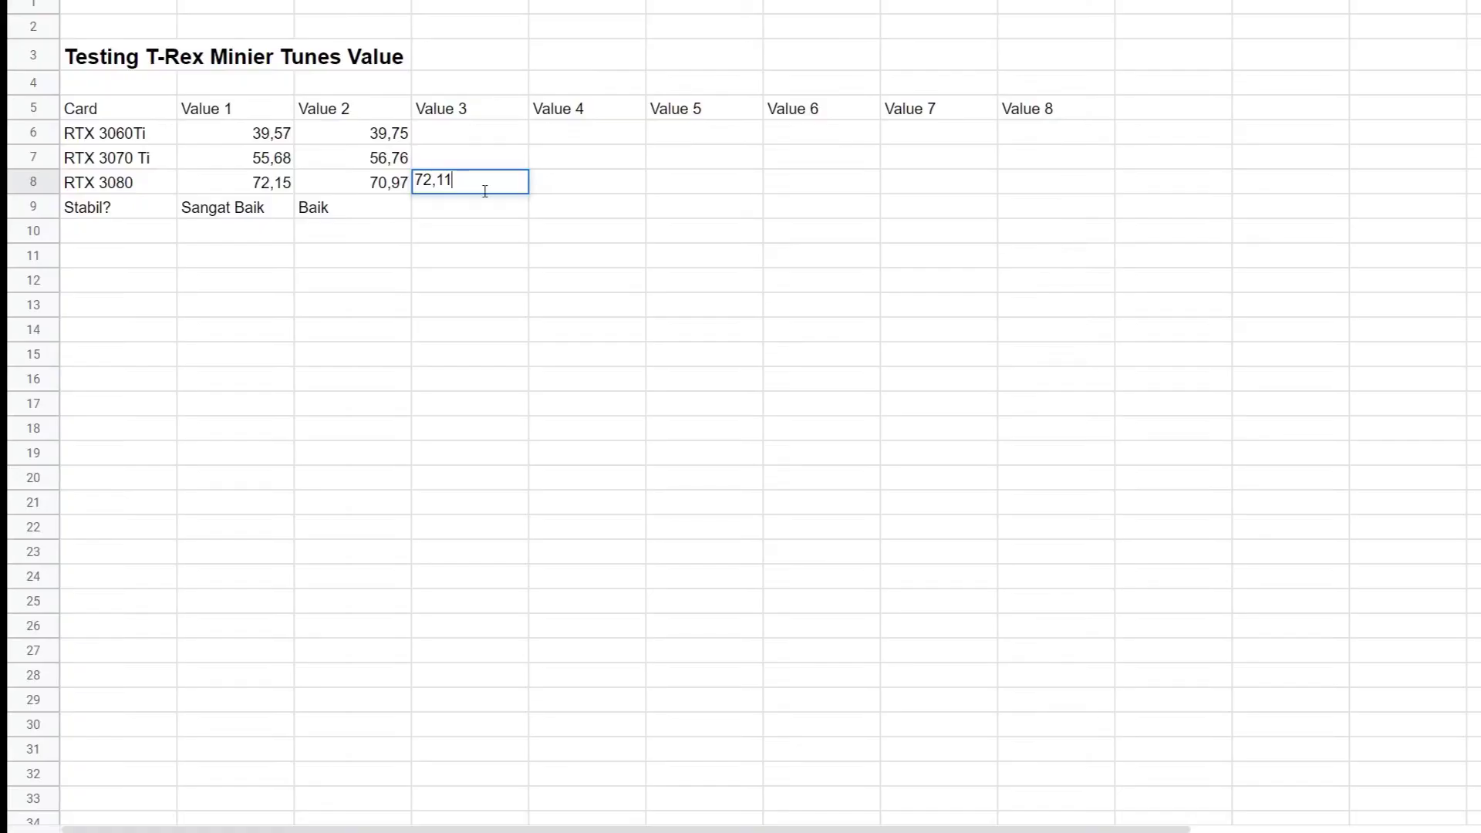
- In the T-Rex tune testing spreadsheet, record 72,11 for the RTX 3080 and 56,72 for the RTX 3070 Ti under Value 3
{"action": "left_click", "coordinate": [474, 166]}
{"action": "type", "text": "56,72"}
{"action": "key", "text": "Up"}
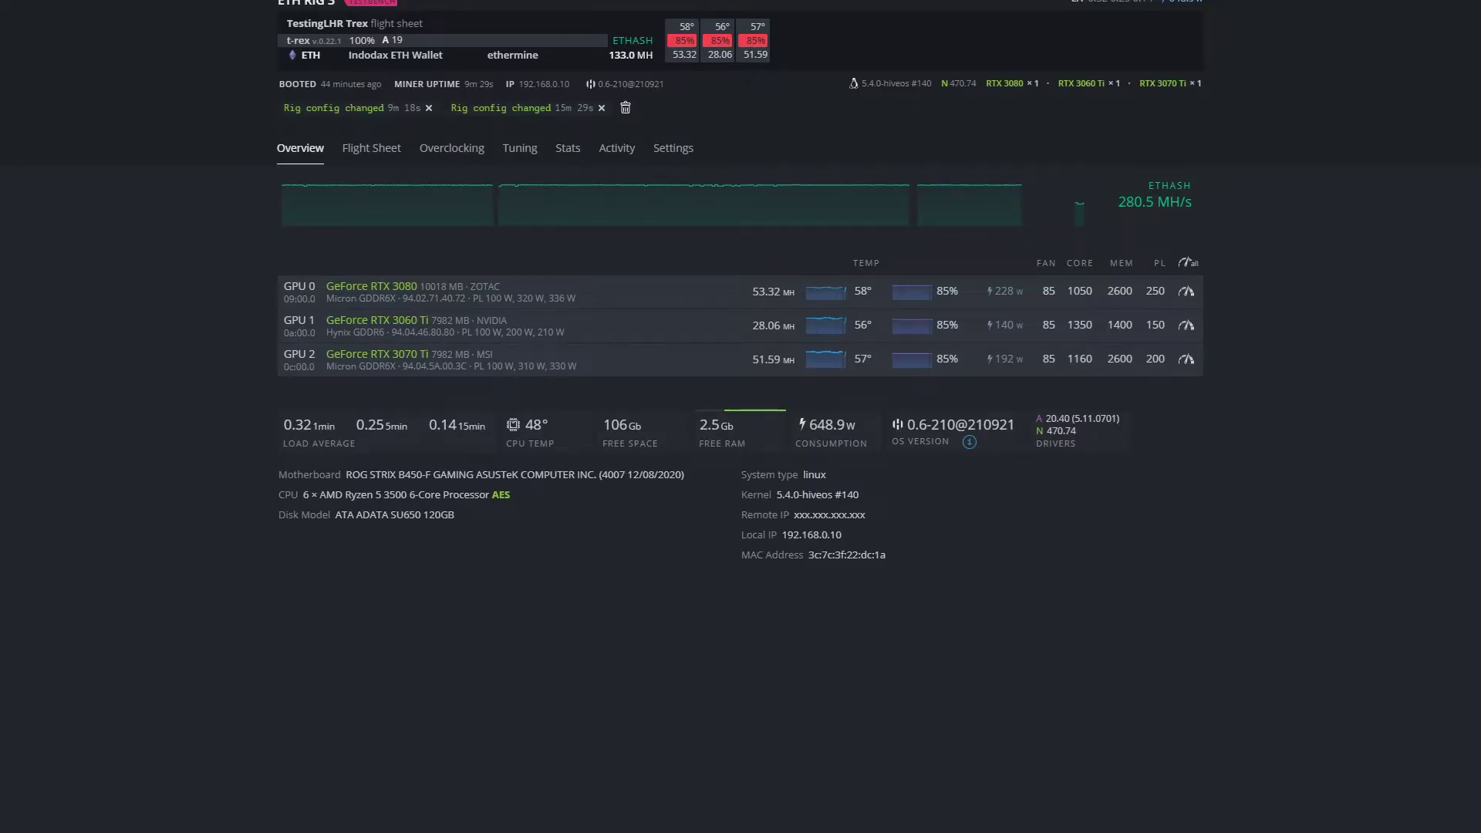
- Review the NBMiner v39.3 entry dated 2021-09-18 in the Hive OS changelog and highlight its -lhr-mode 2 option
{"action": "left_click", "coordinate": [352, 154]}
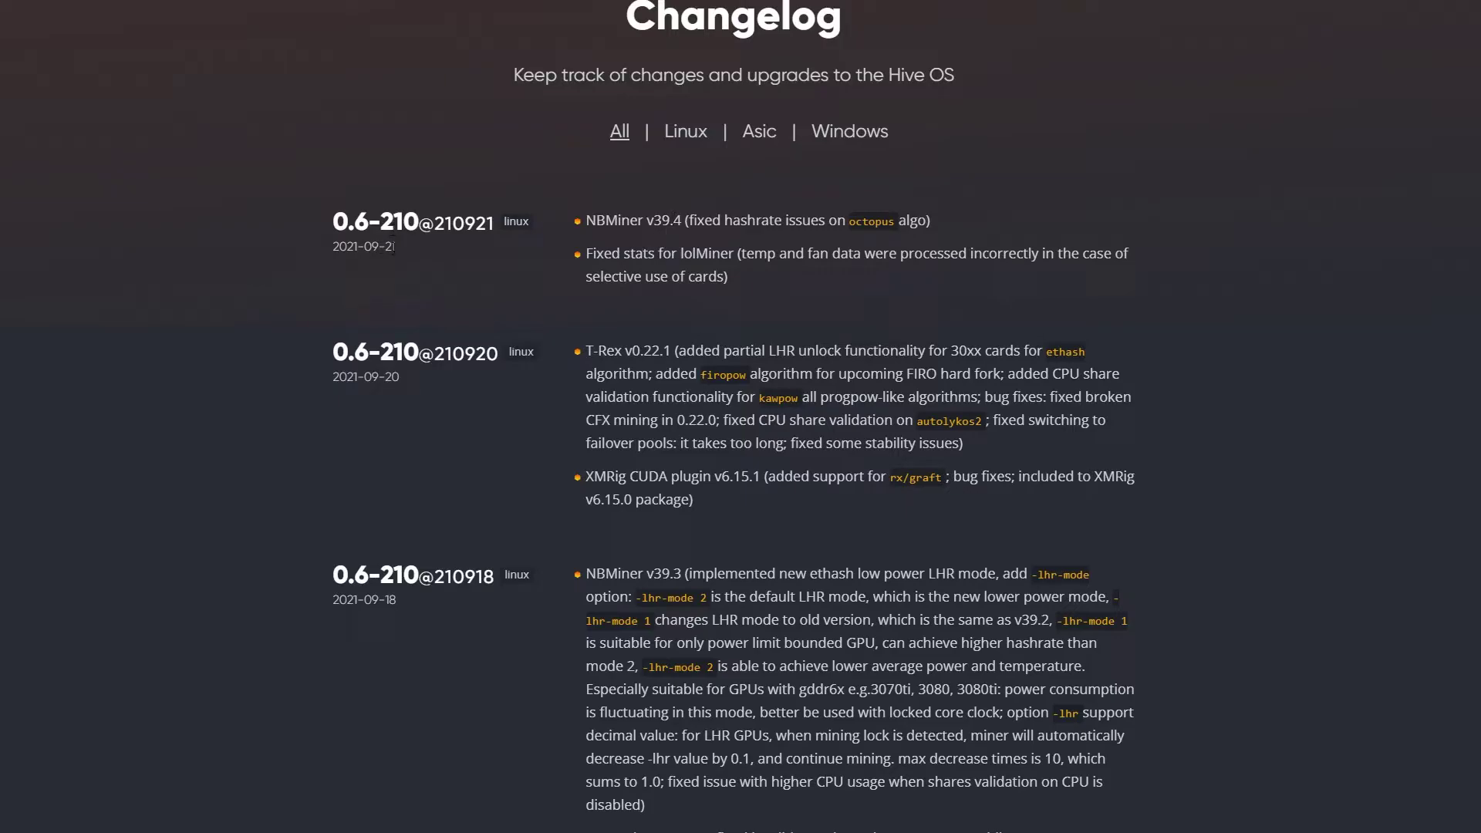
{"action": "left_click_drag", "start_coordinate": [396, 247], "coordinate": [380, 248]}
{"action": "scroll", "coordinate": [437, 280], "scroll_direction": "down", "scroll_amount": 3}
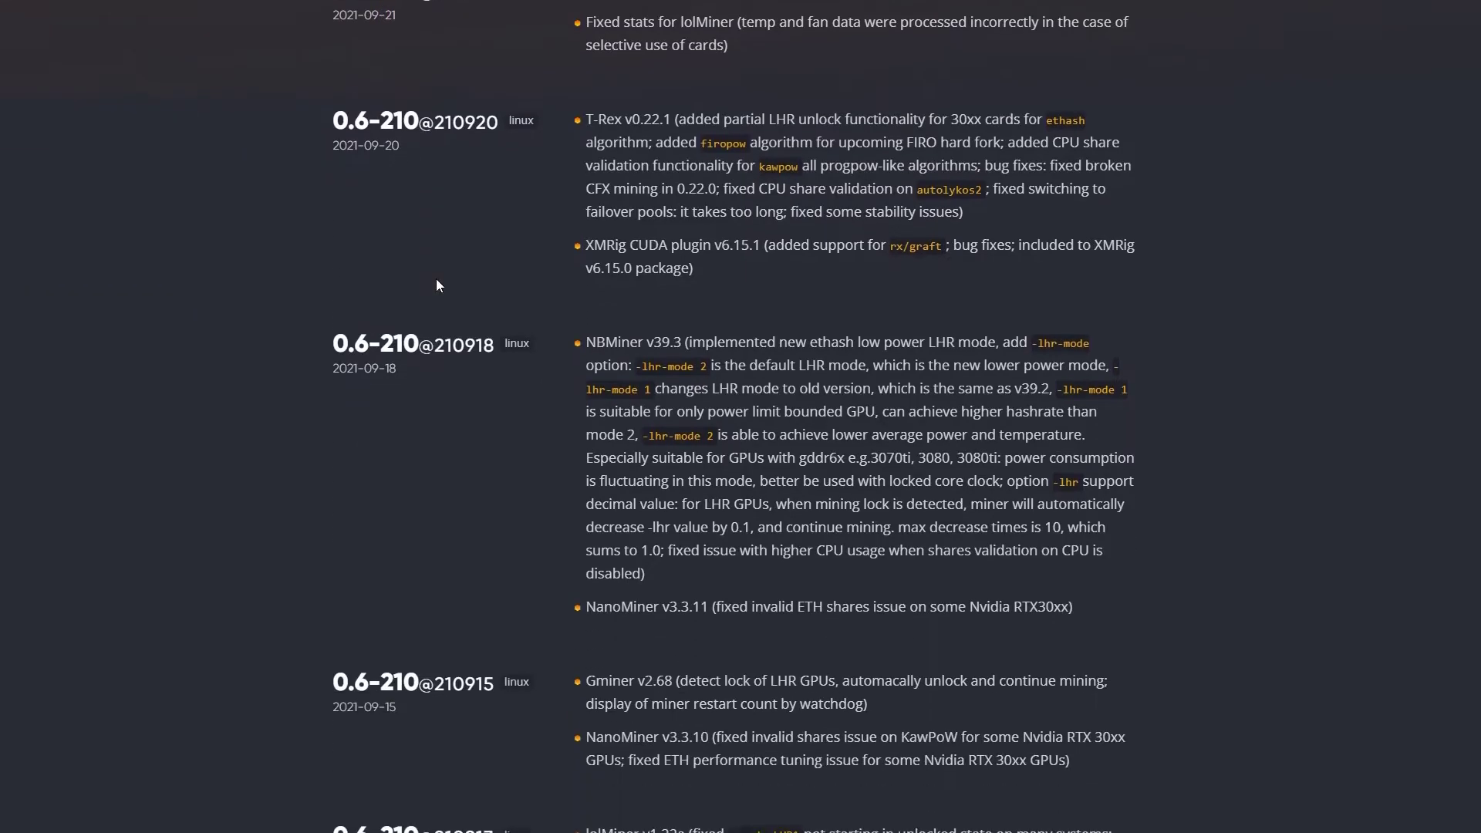
{"action": "scroll", "coordinate": [393, 406], "scroll_direction": "up", "scroll_amount": 1}
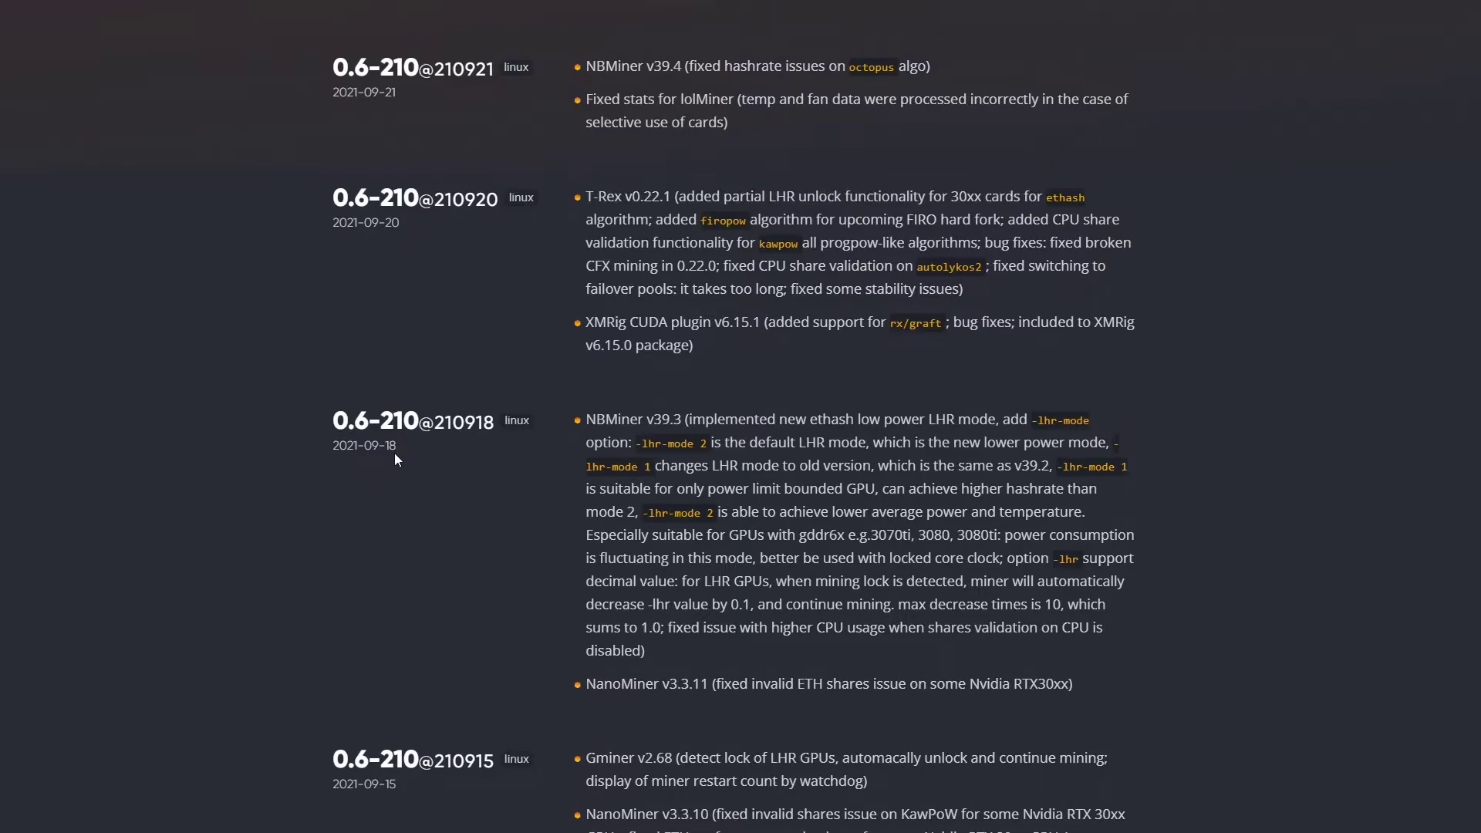
{"action": "left_click_drag", "start_coordinate": [397, 447], "coordinate": [385, 447]}
{"action": "left_click_drag", "start_coordinate": [655, 420], "coordinate": [674, 420]}
{"action": "left_click", "coordinate": [812, 415]}
{"action": "left_click_drag", "start_coordinate": [636, 444], "coordinate": [710, 446]}
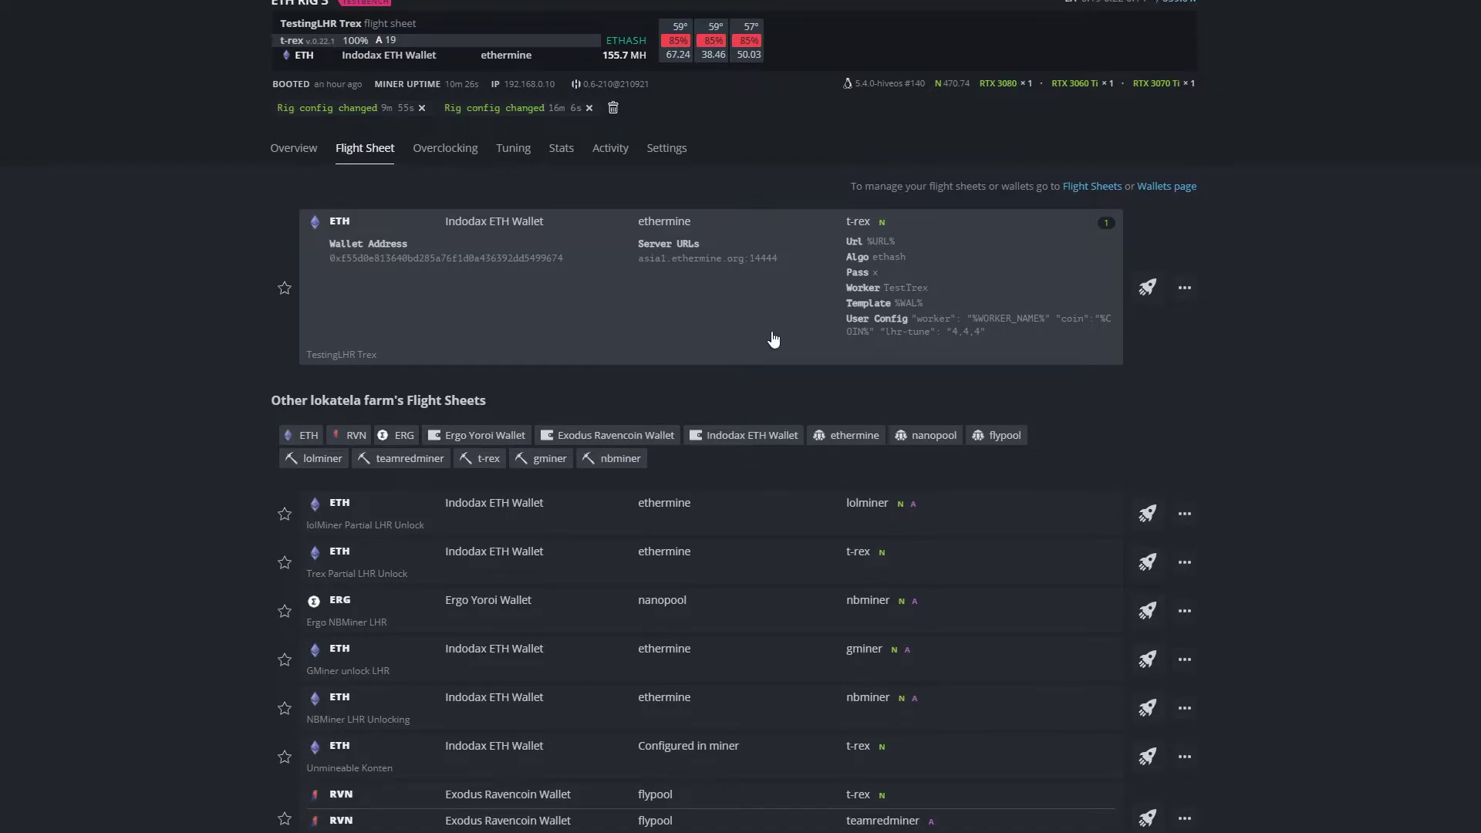
- Change the miner of the active TestingLHR Trex flight sheet to NBMiner and update the flight sheet
{"action": "scroll", "coordinate": [1289, 715], "scroll_direction": "down", "scroll_amount": 1}
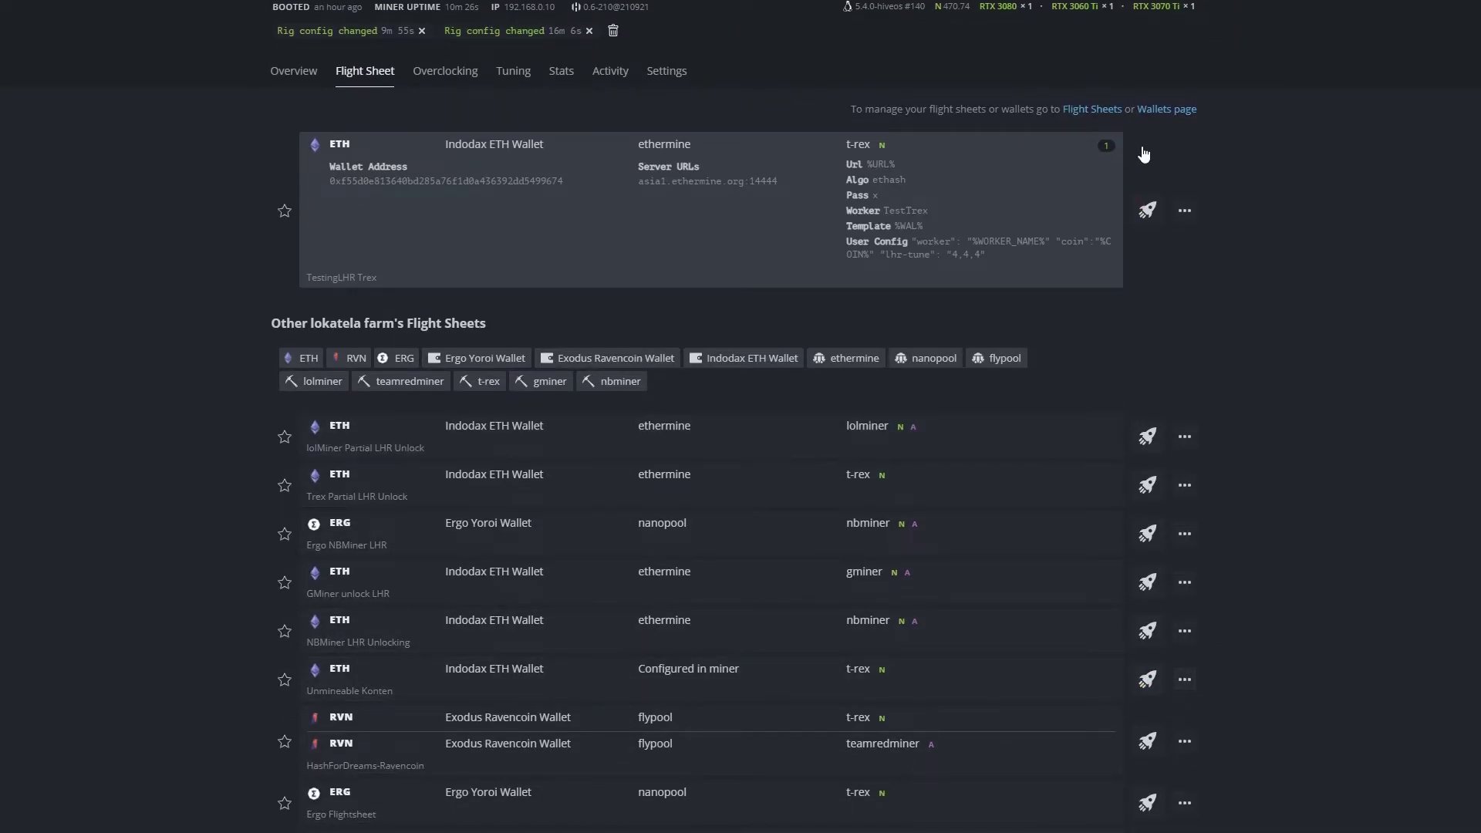
{"action": "left_click", "coordinate": [1185, 211]}
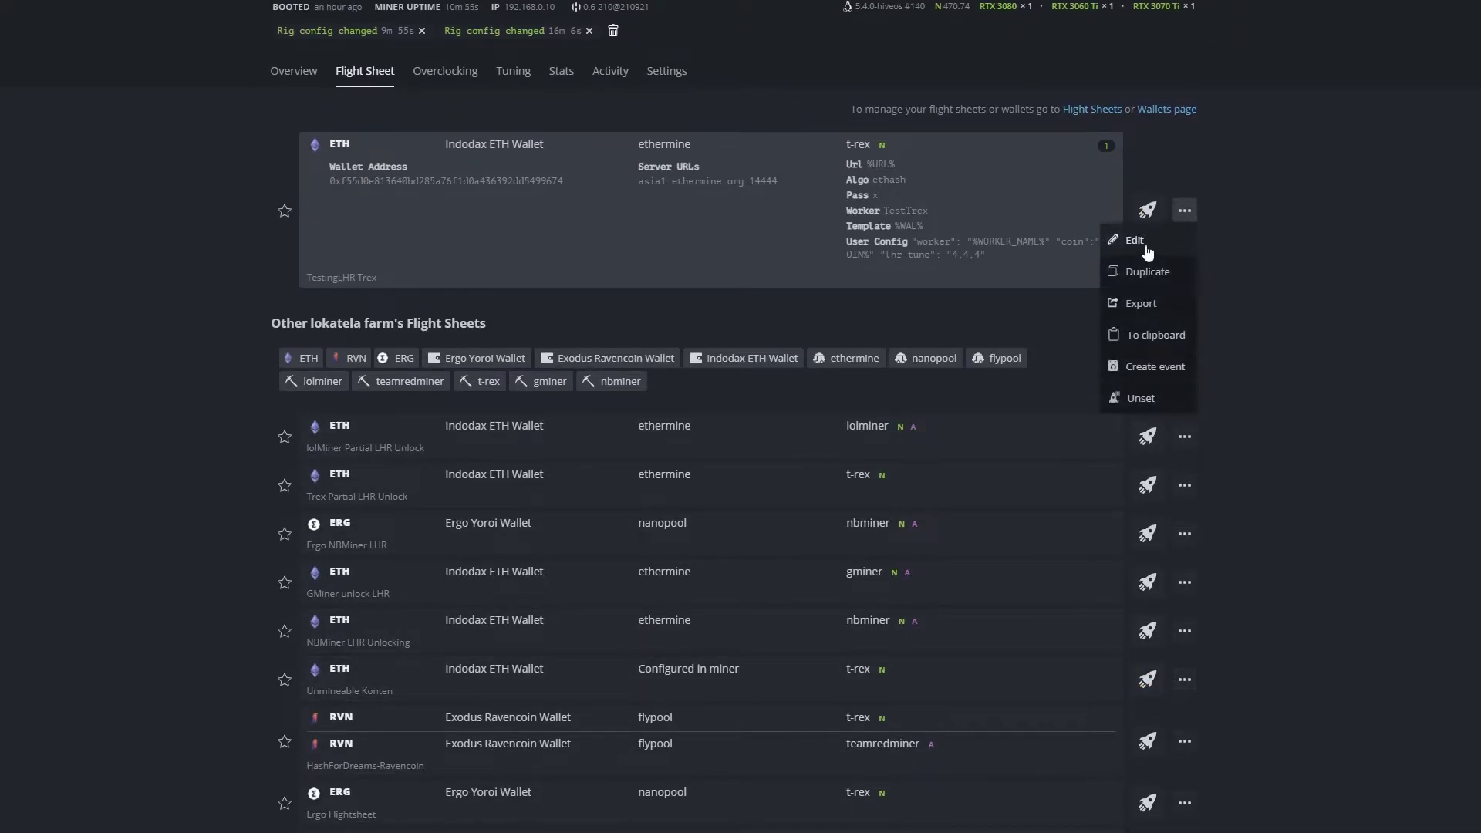
{"action": "left_click", "coordinate": [1132, 238]}
{"action": "left_click", "coordinate": [1002, 173]}
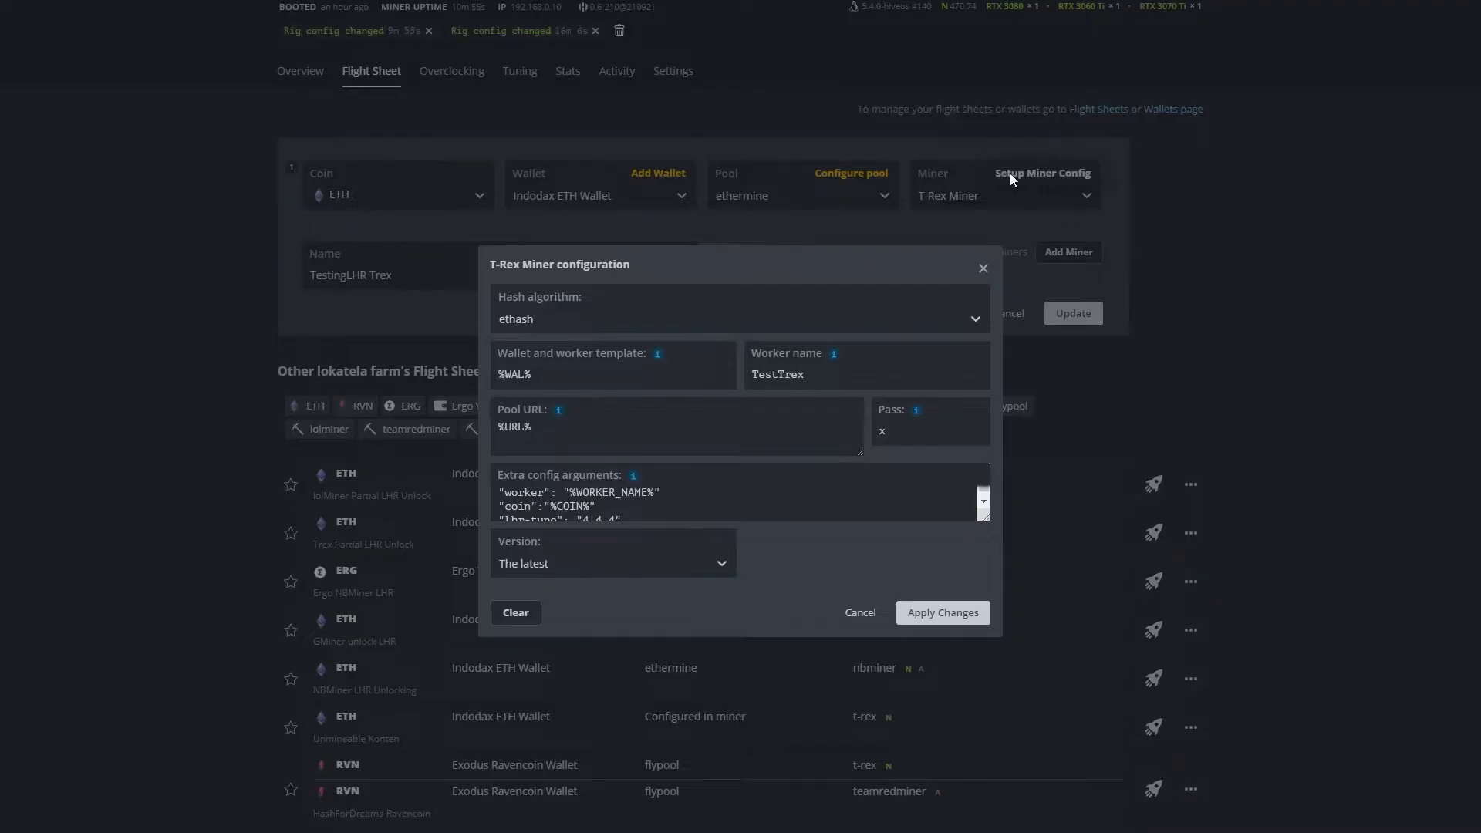
{"action": "left_click", "coordinate": [983, 269]}
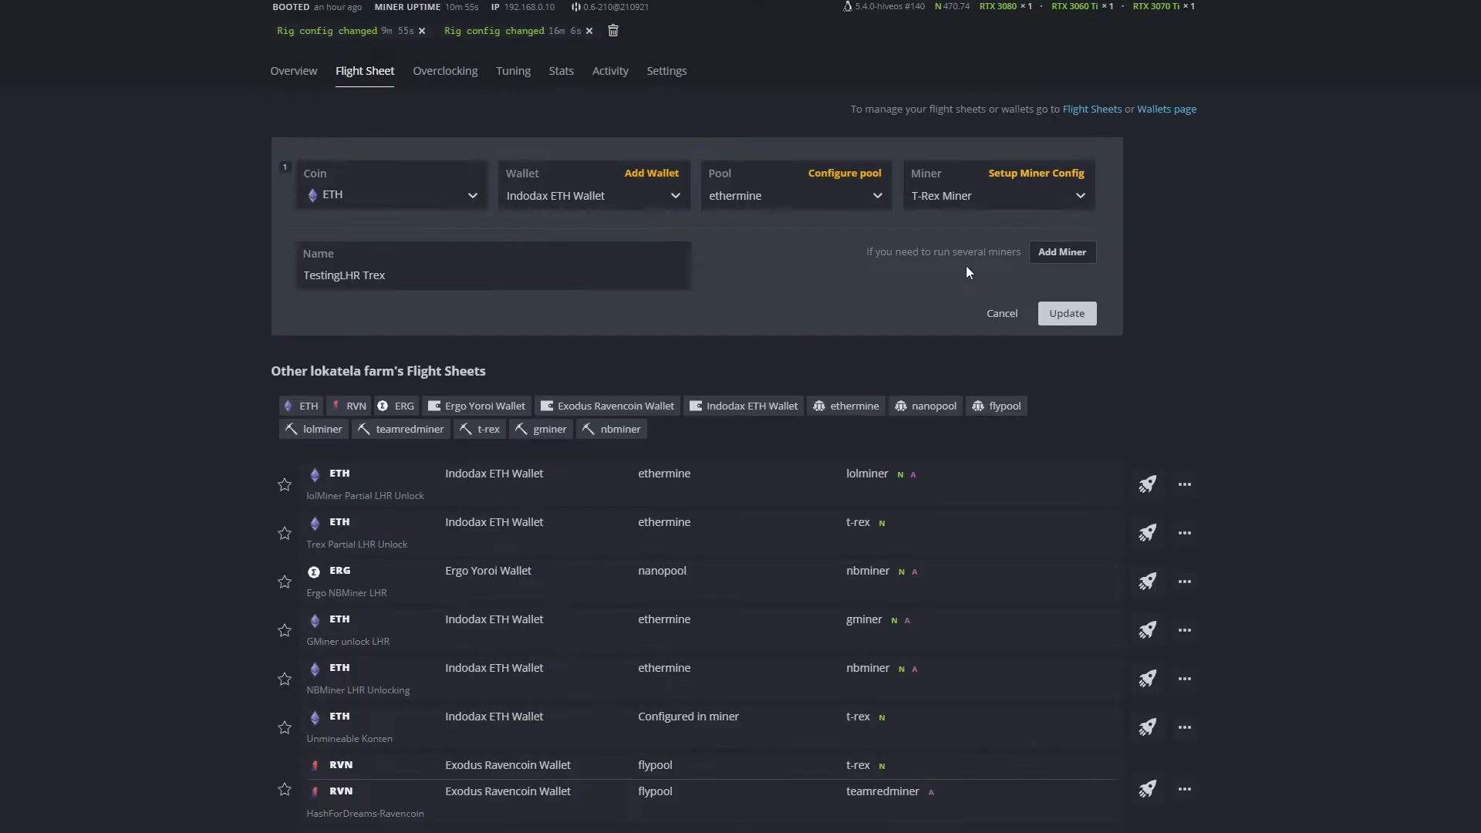
{"action": "left_click", "coordinate": [959, 199]}
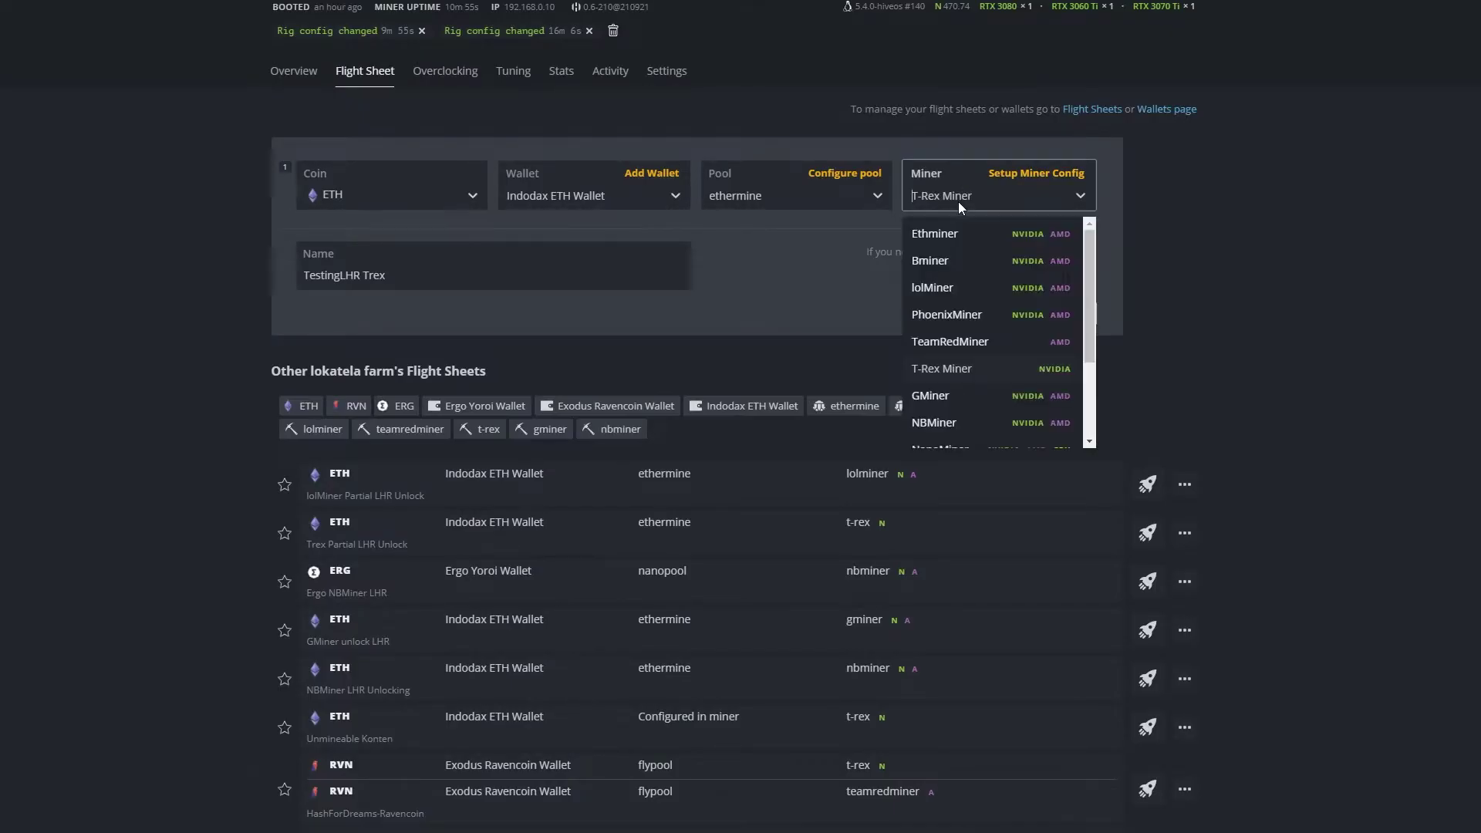
{"action": "left_click", "coordinate": [955, 421]}
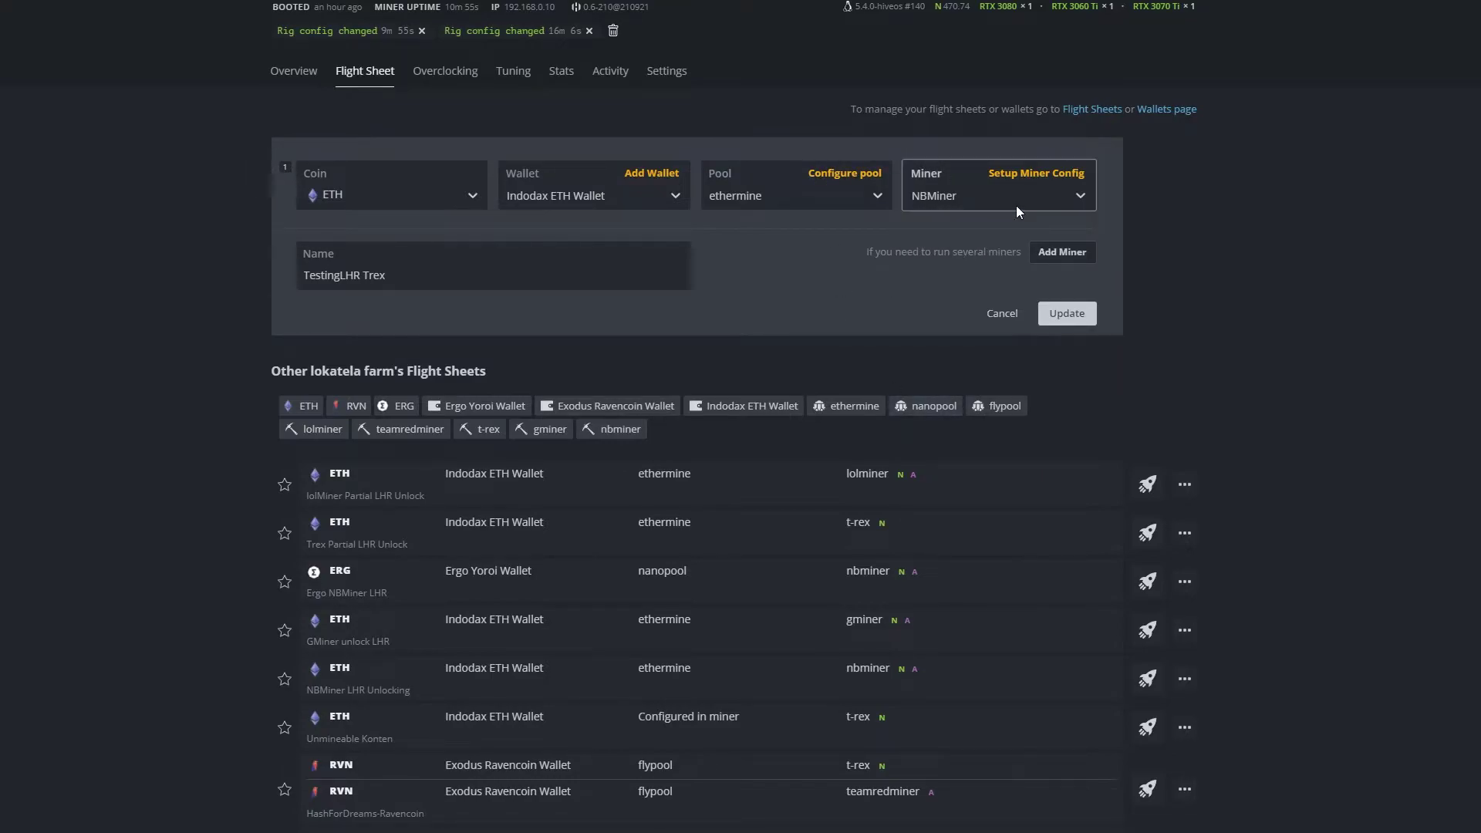
{"action": "left_click", "coordinate": [1066, 314]}
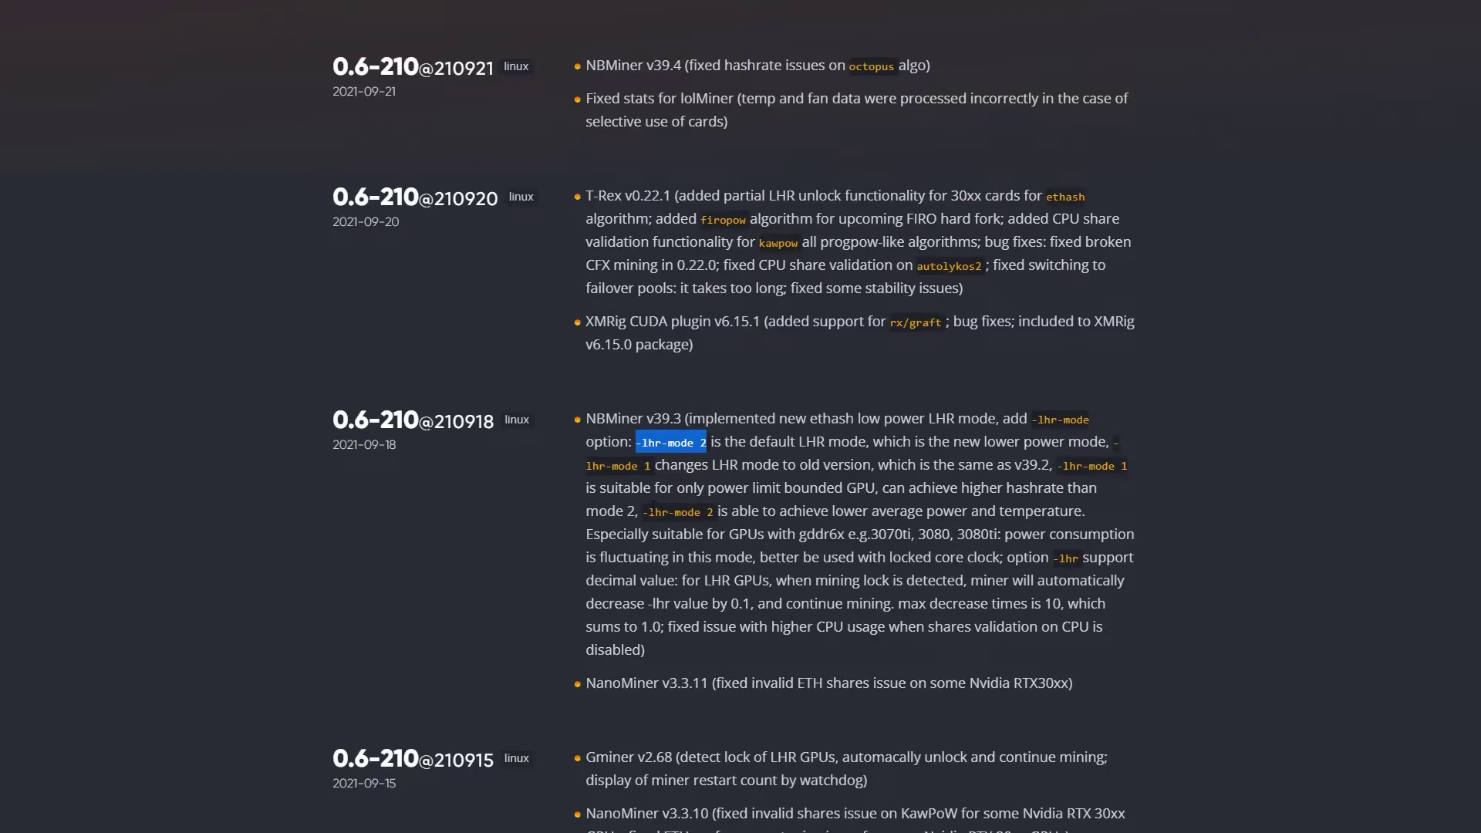
- Read the NBMiner v39.3 entry in the Hive OS changelog, examining its LHR mode options and the GPUs suited to them
{"action": "scroll", "coordinate": [734, 429], "scroll_direction": "down", "scroll_amount": 1}
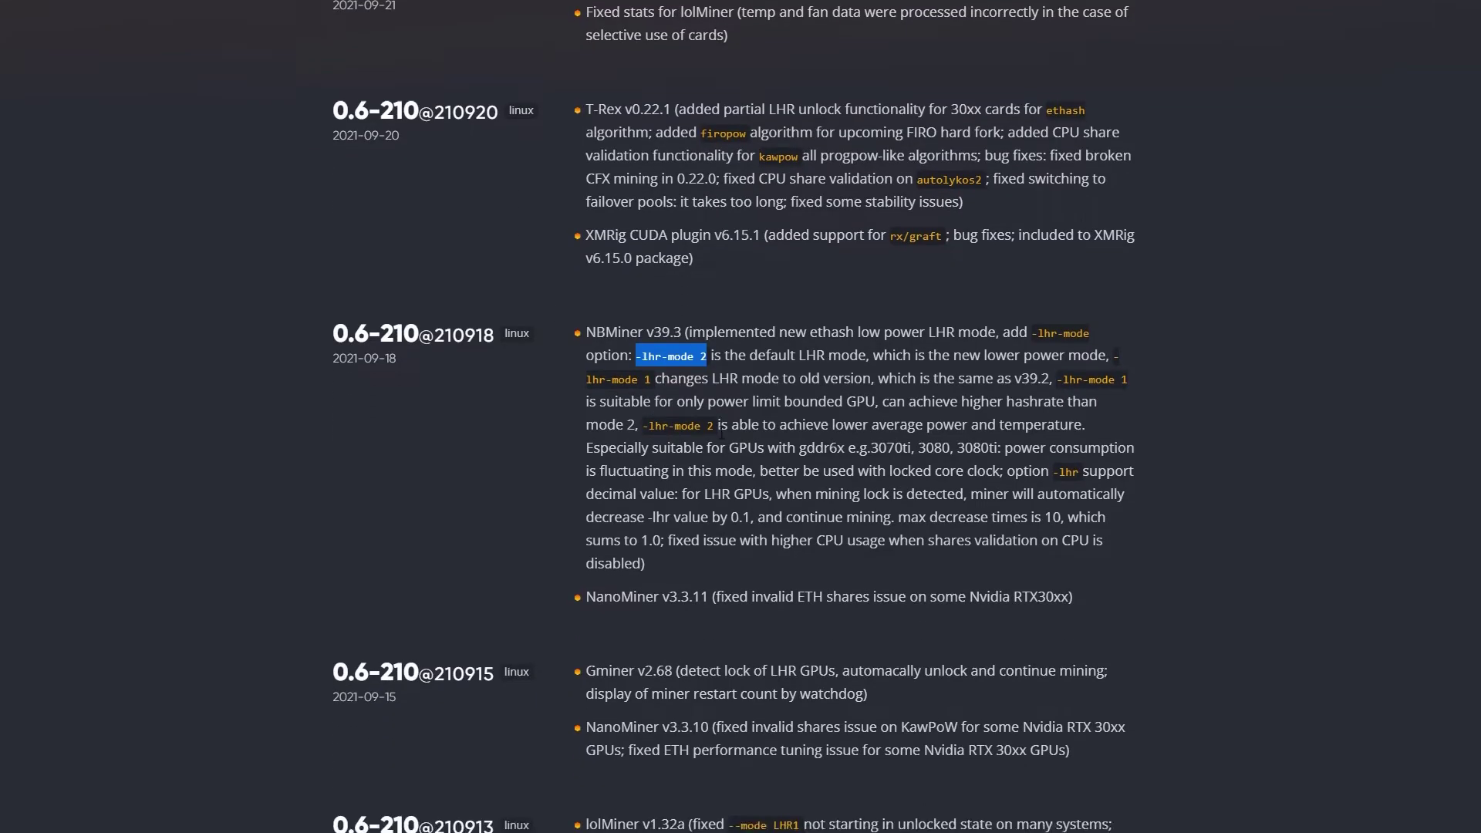
{"action": "scroll", "coordinate": [729, 432], "scroll_direction": "down", "scroll_amount": 2}
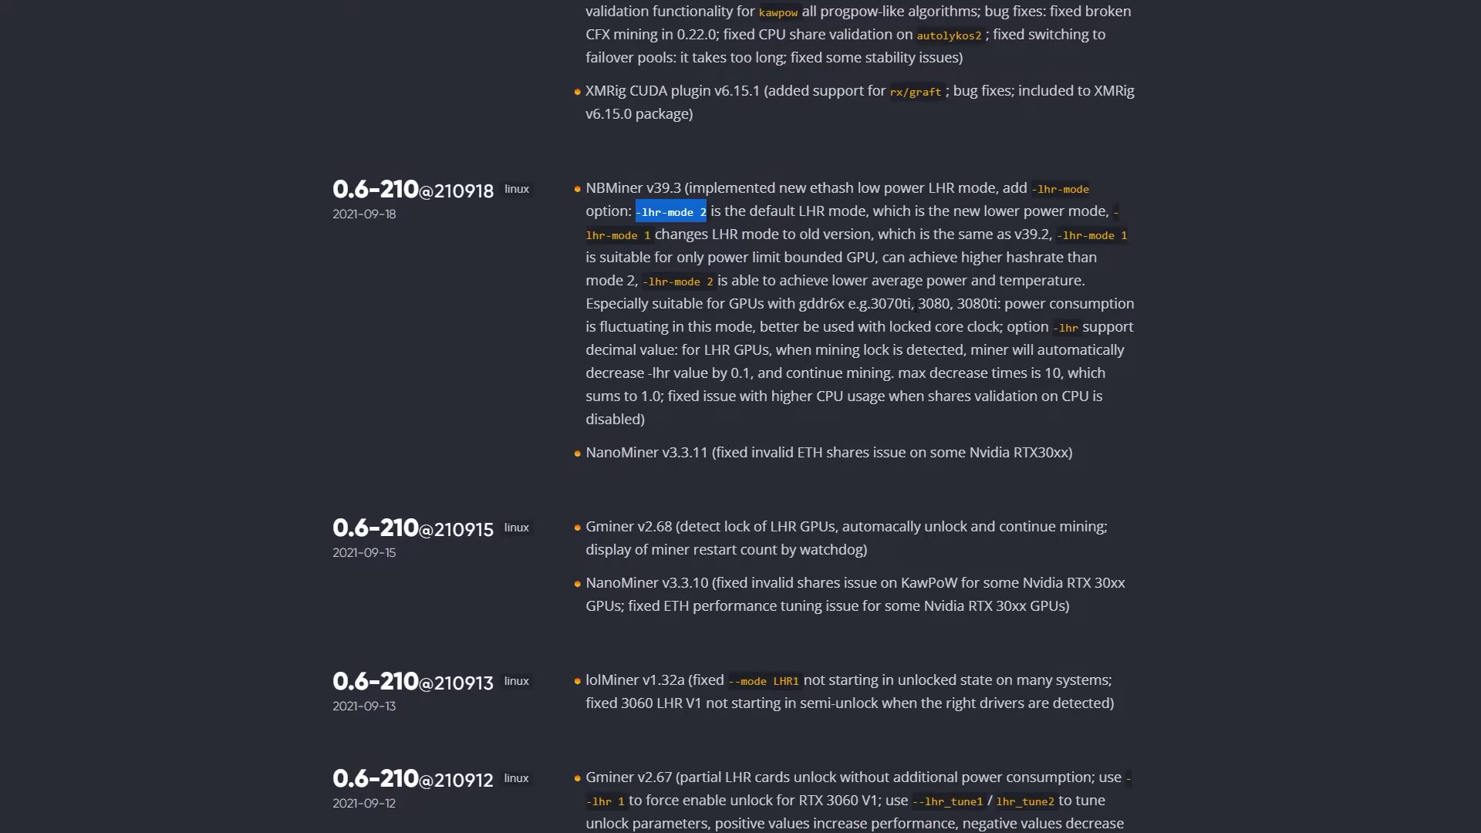
{"action": "left_click_drag", "start_coordinate": [640, 214], "coordinate": [706, 210]}
{"action": "left_click", "coordinate": [726, 326]}
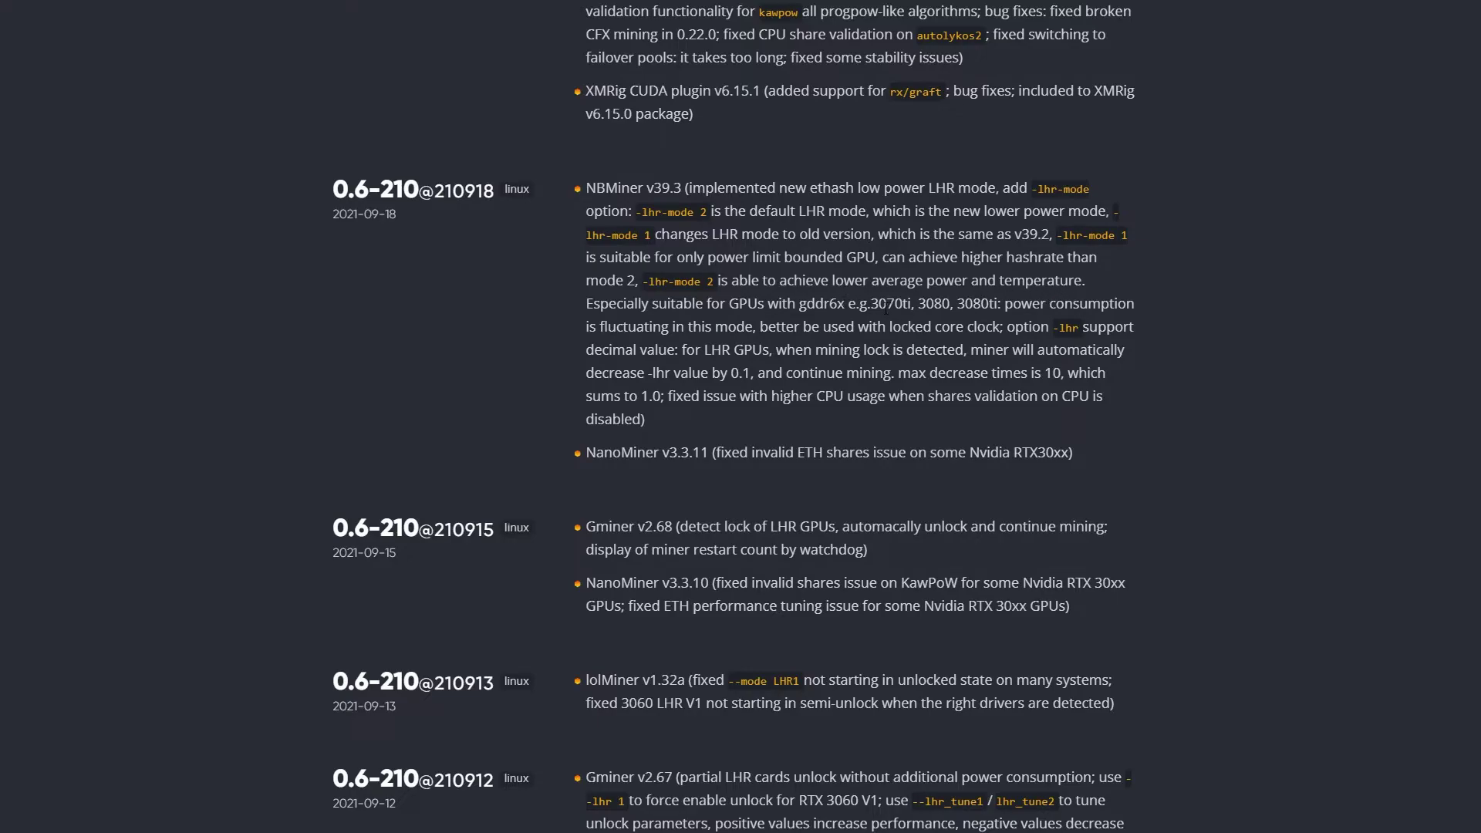
{"action": "double_click", "coordinate": [887, 304]}
{"action": "double_click", "coordinate": [940, 304]}
{"action": "triple_click", "coordinate": [990, 309]}
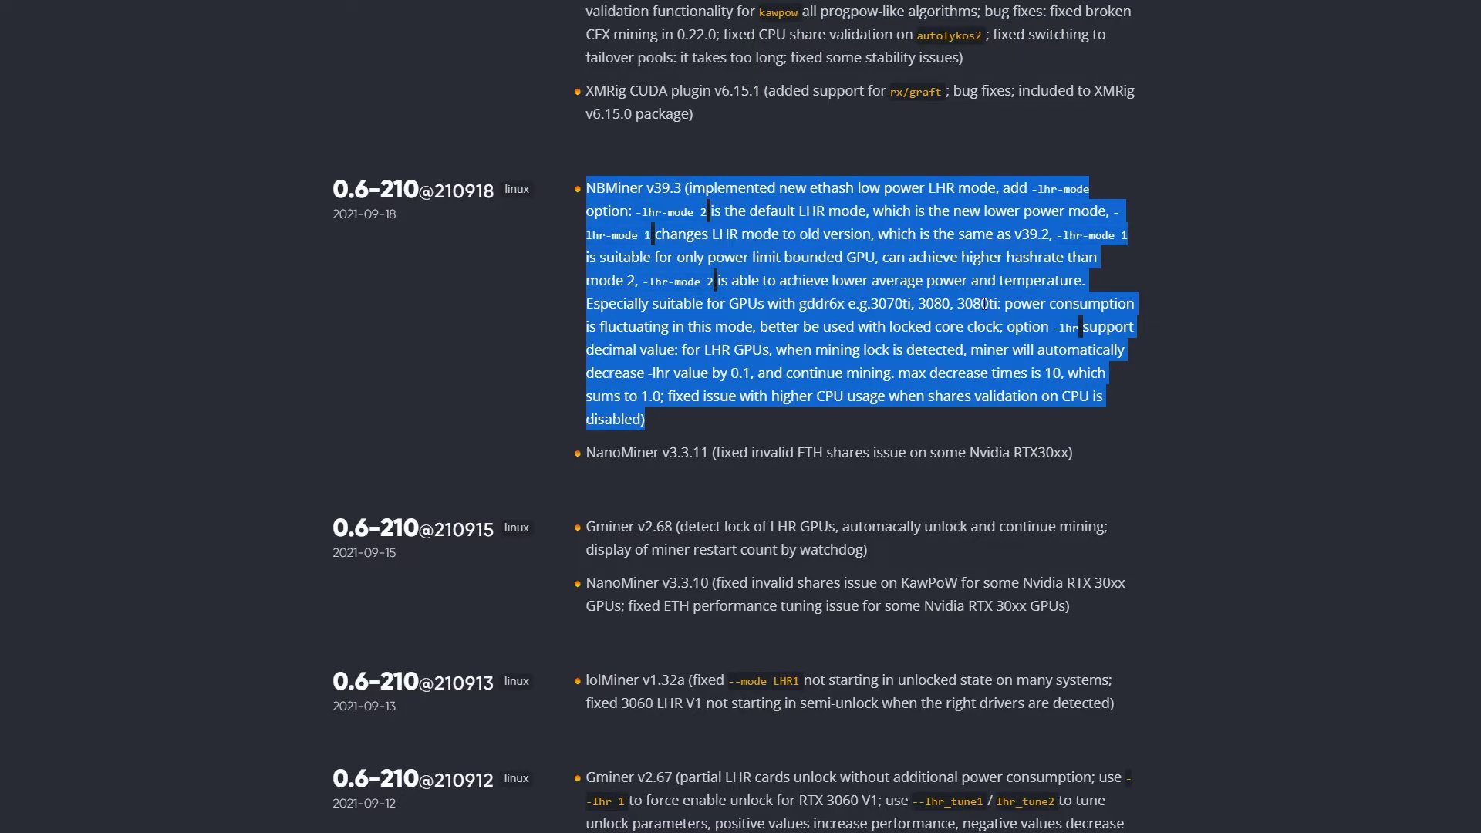
{"action": "left_click", "coordinate": [900, 440]}
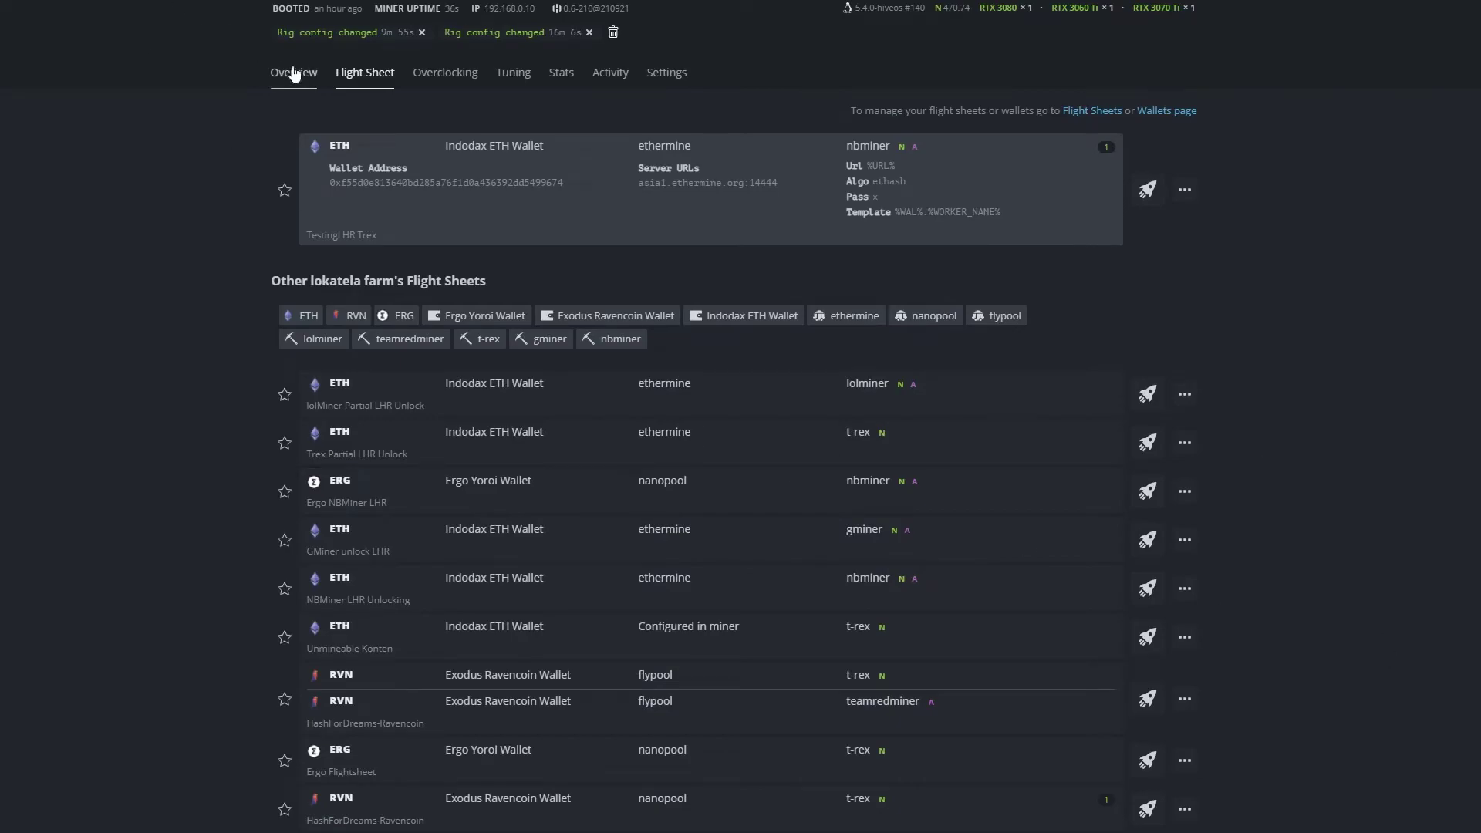
- Check the rig's GPU hashrates in its overview and look up the Gminer v2.68 entry dated 2021-09-15 in the Hive OS changelog
{"action": "left_click", "coordinate": [294, 67]}
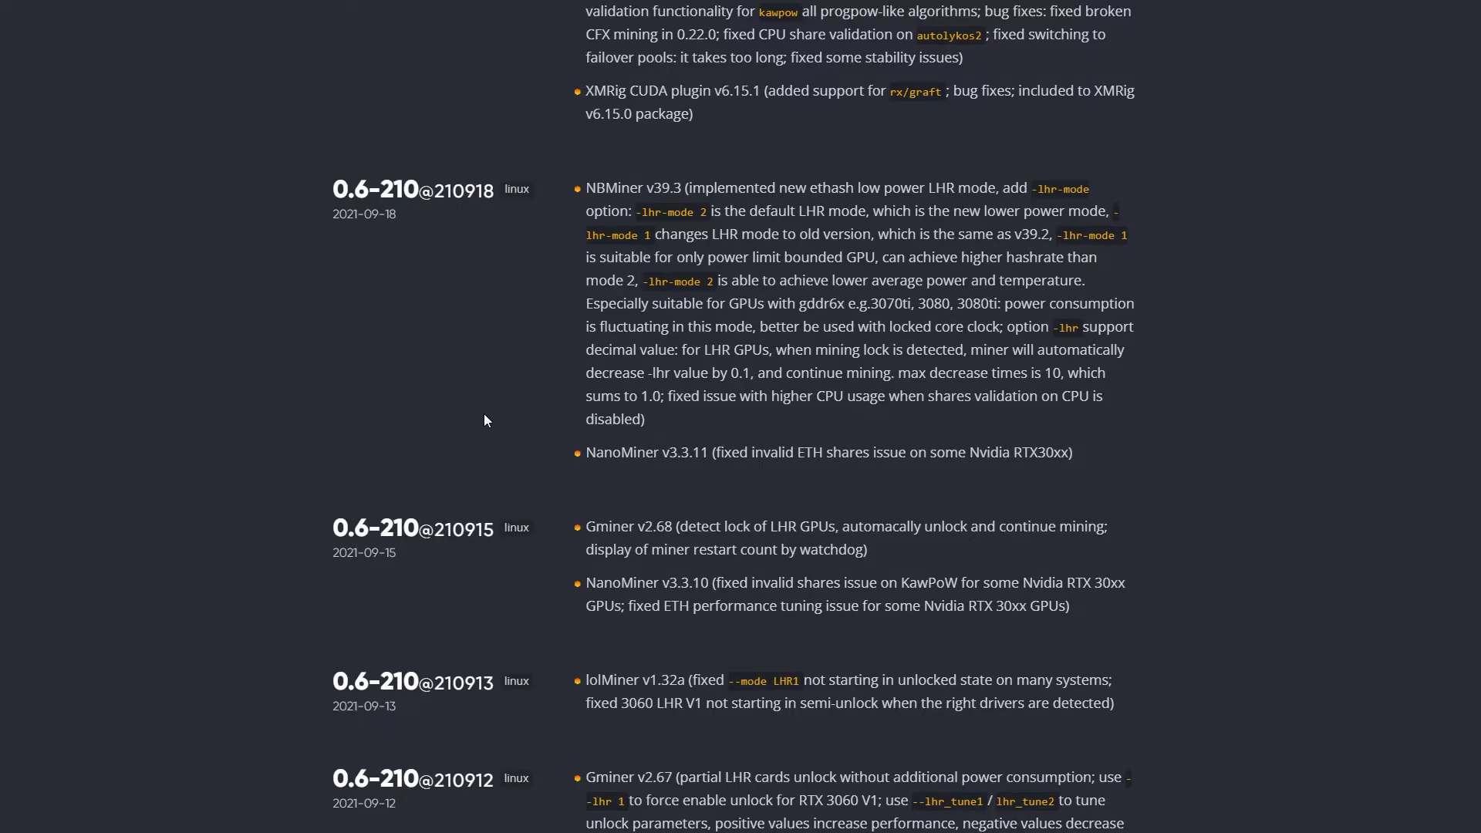
{"action": "scroll", "coordinate": [792, 559], "scroll_direction": "up", "scroll_amount": 6}
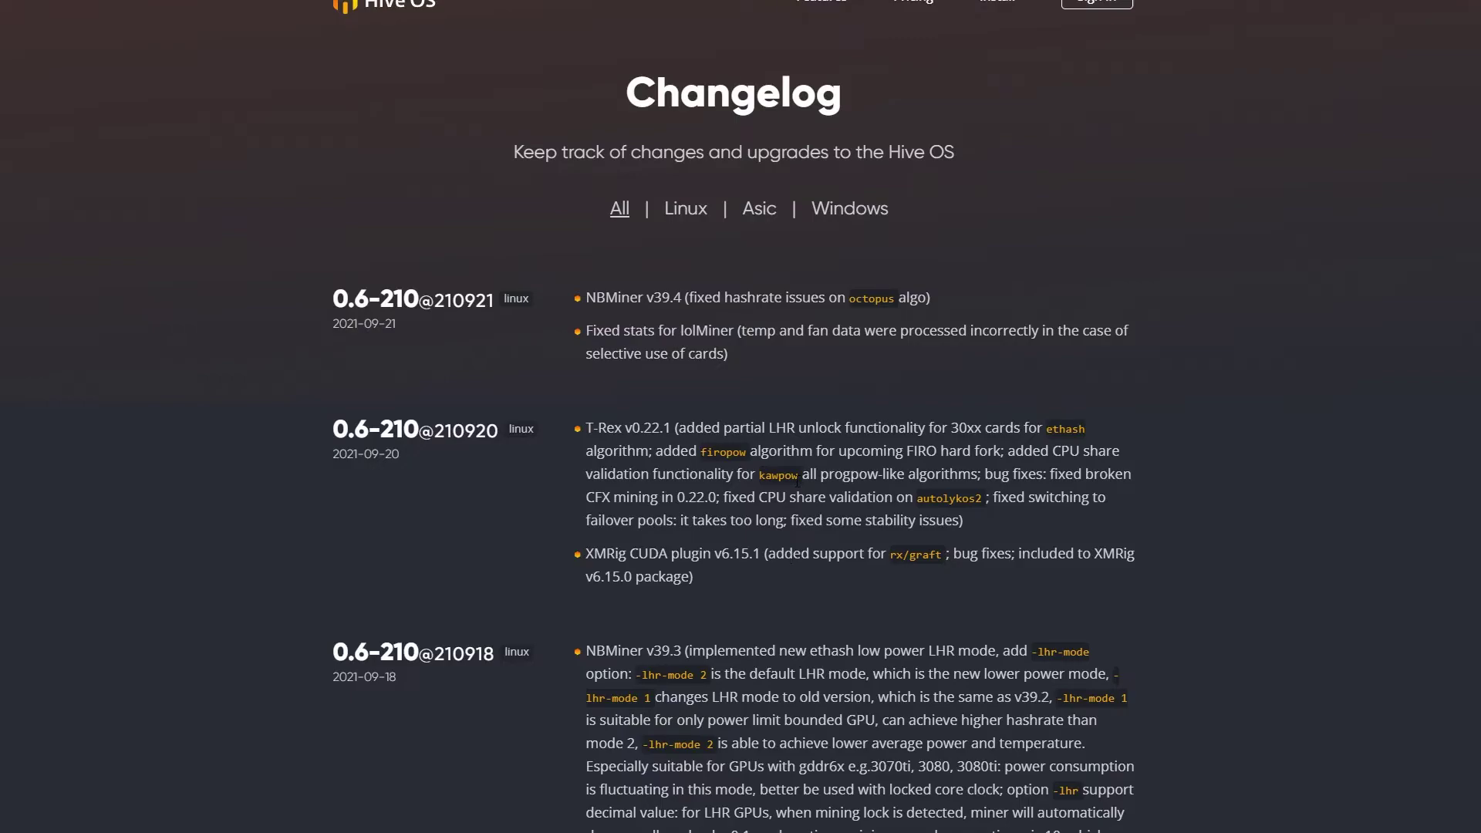
{"action": "scroll", "coordinate": [764, 494], "scroll_direction": "down", "scroll_amount": 5}
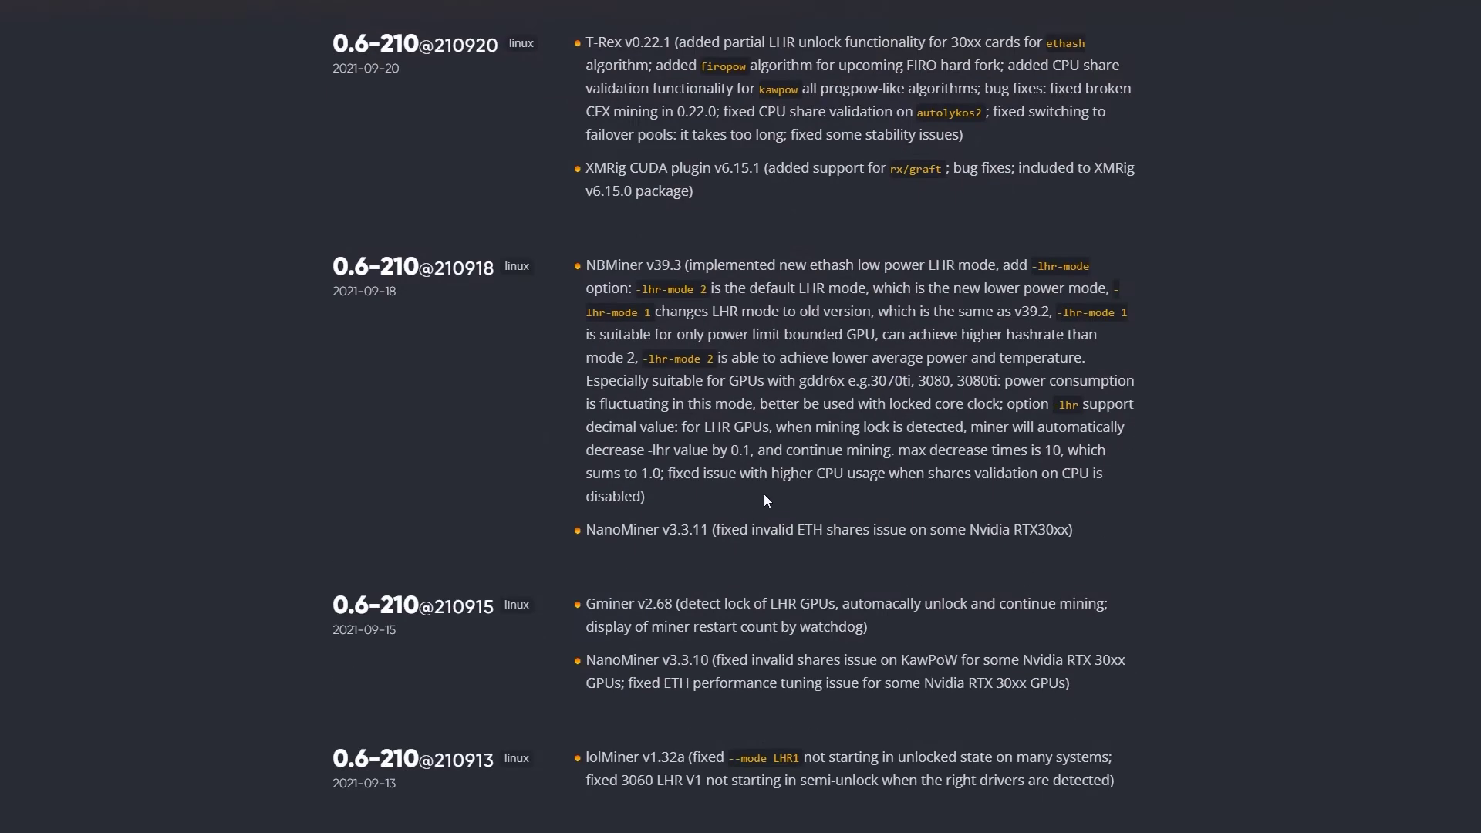
{"action": "scroll", "coordinate": [739, 512], "scroll_direction": "up", "scroll_amount": 2}
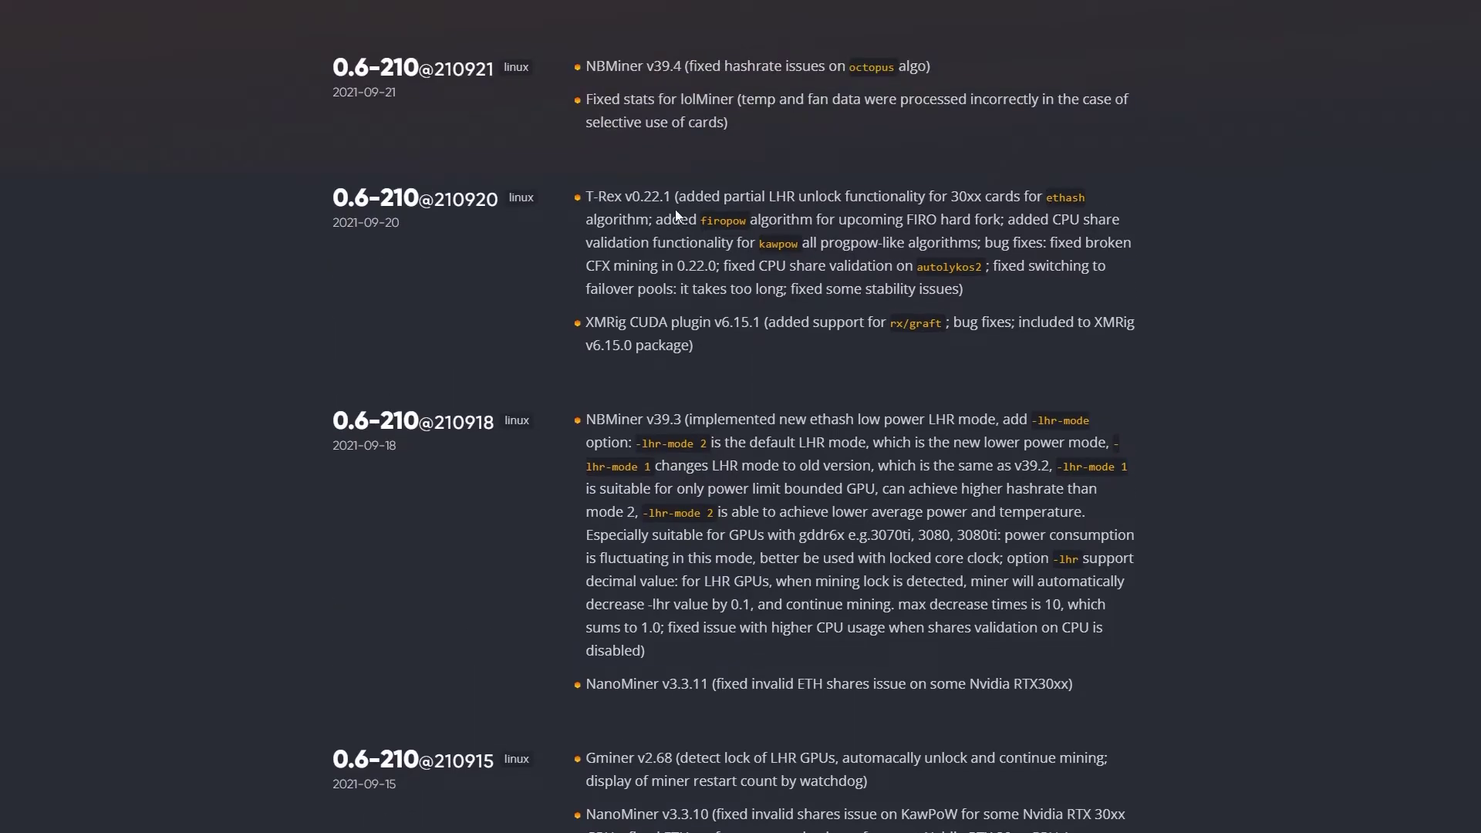
{"action": "scroll", "coordinate": [665, 479], "scroll_direction": "down", "scroll_amount": 3}
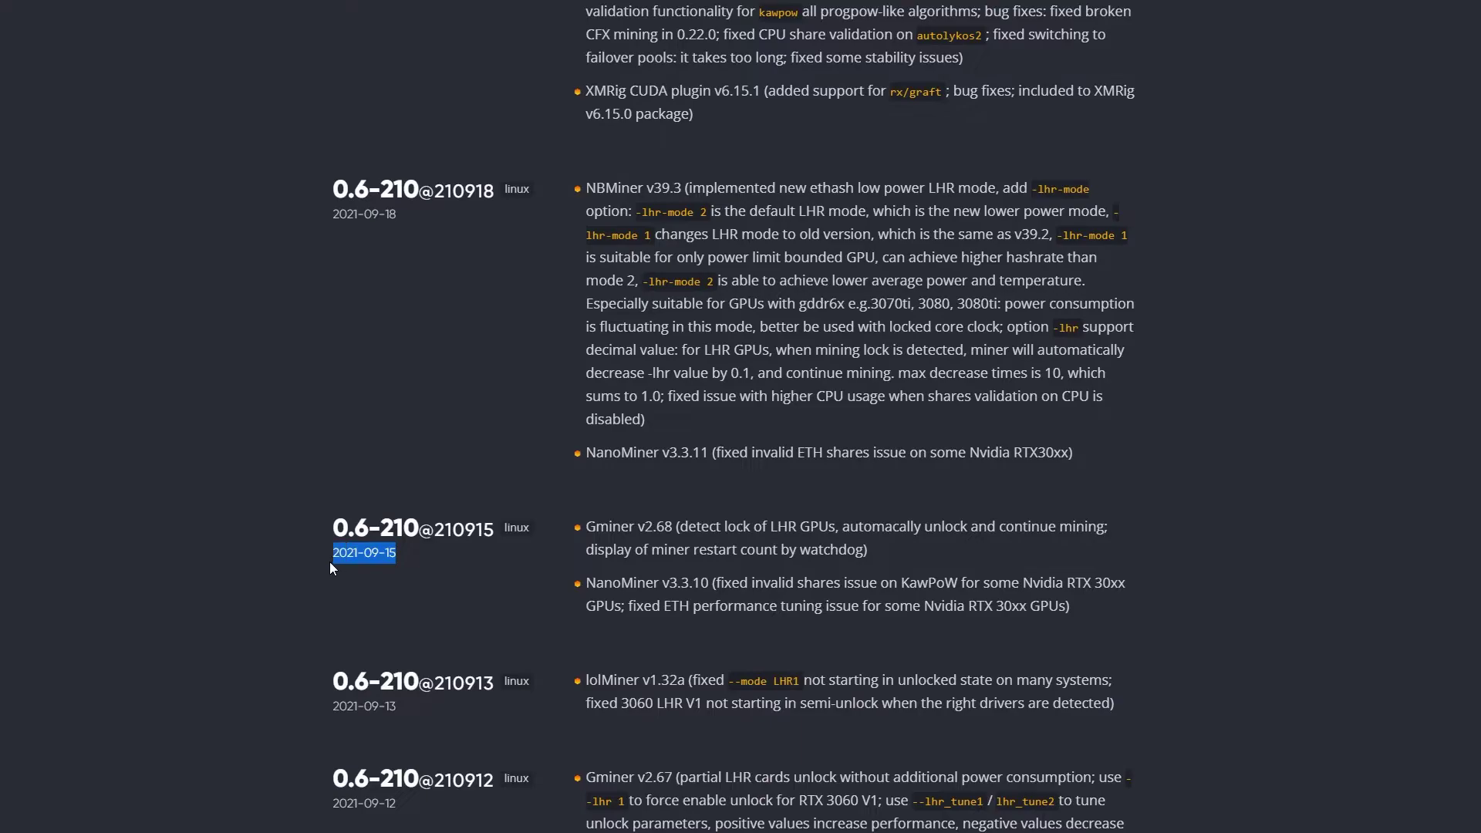
{"action": "left_click", "coordinate": [463, 602]}
{"action": "scroll", "coordinate": [715, 359], "scroll_direction": "down", "scroll_amount": 2}
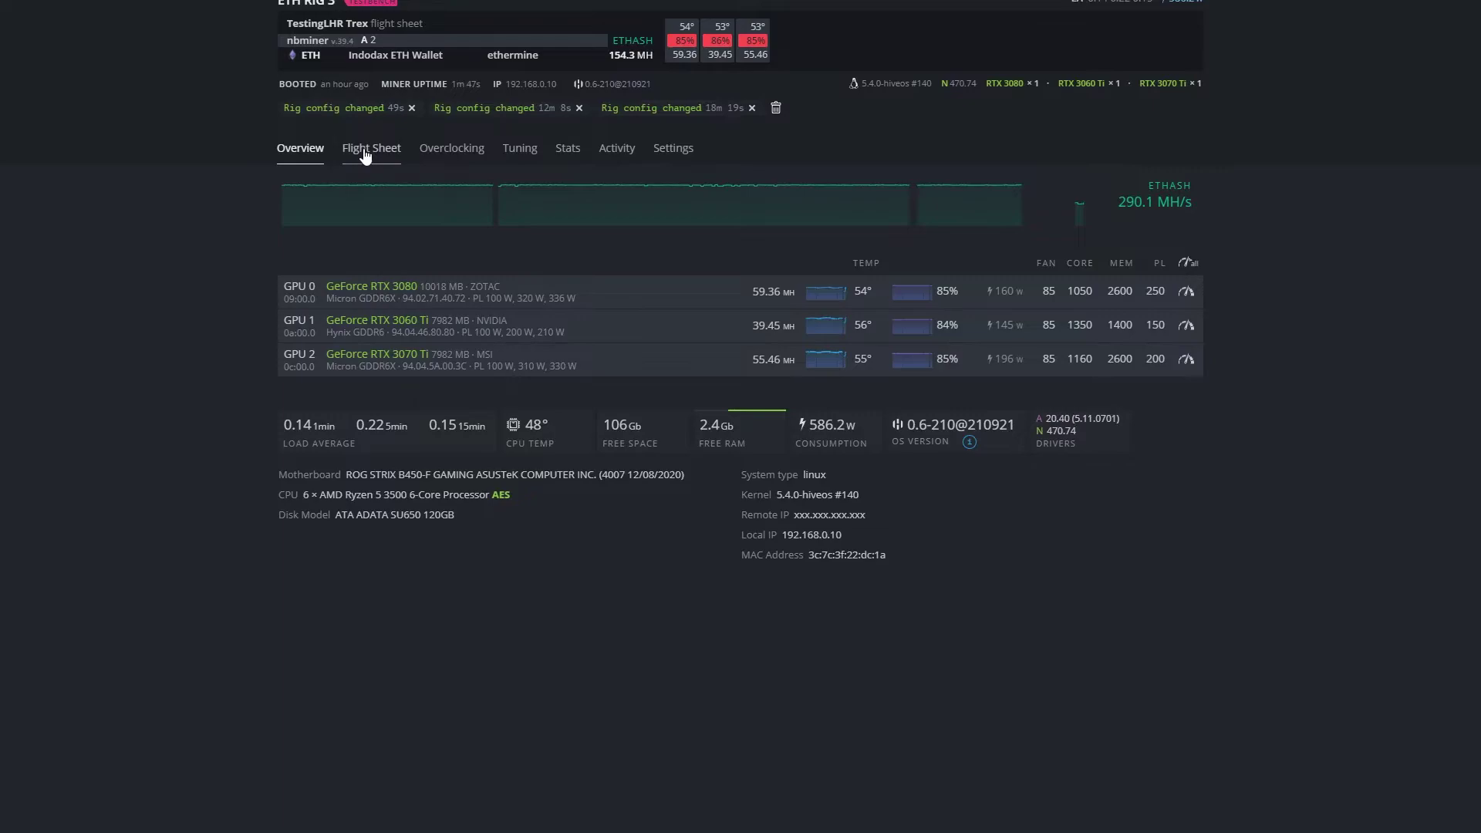
- Change the miner of the TestingLHR Trex flight sheet to GMiner and apply the update to all workers
{"action": "left_click", "coordinate": [365, 148]}
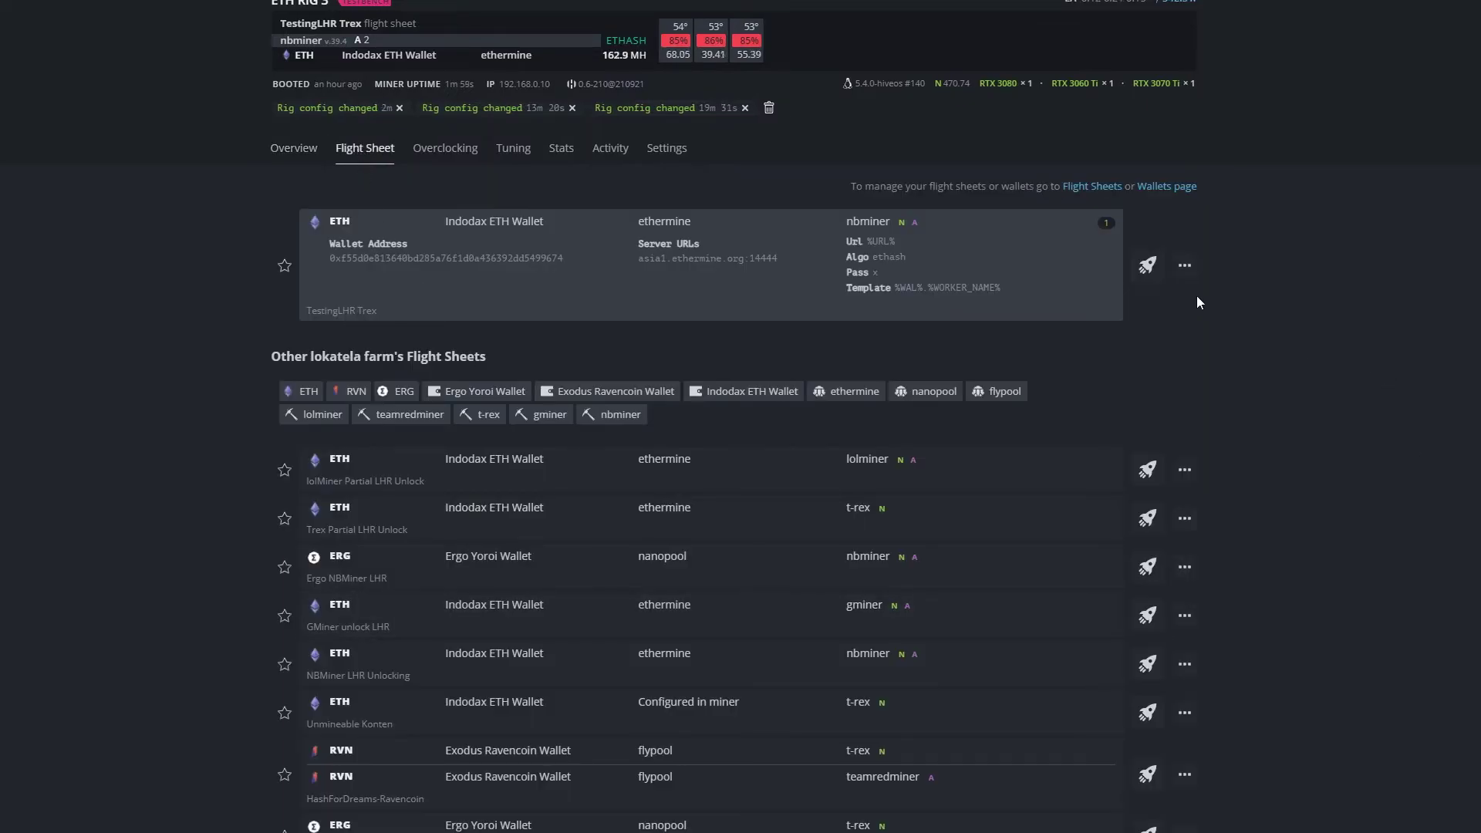
{"action": "left_click", "coordinate": [1185, 265]}
{"action": "left_click", "coordinate": [1135, 301]}
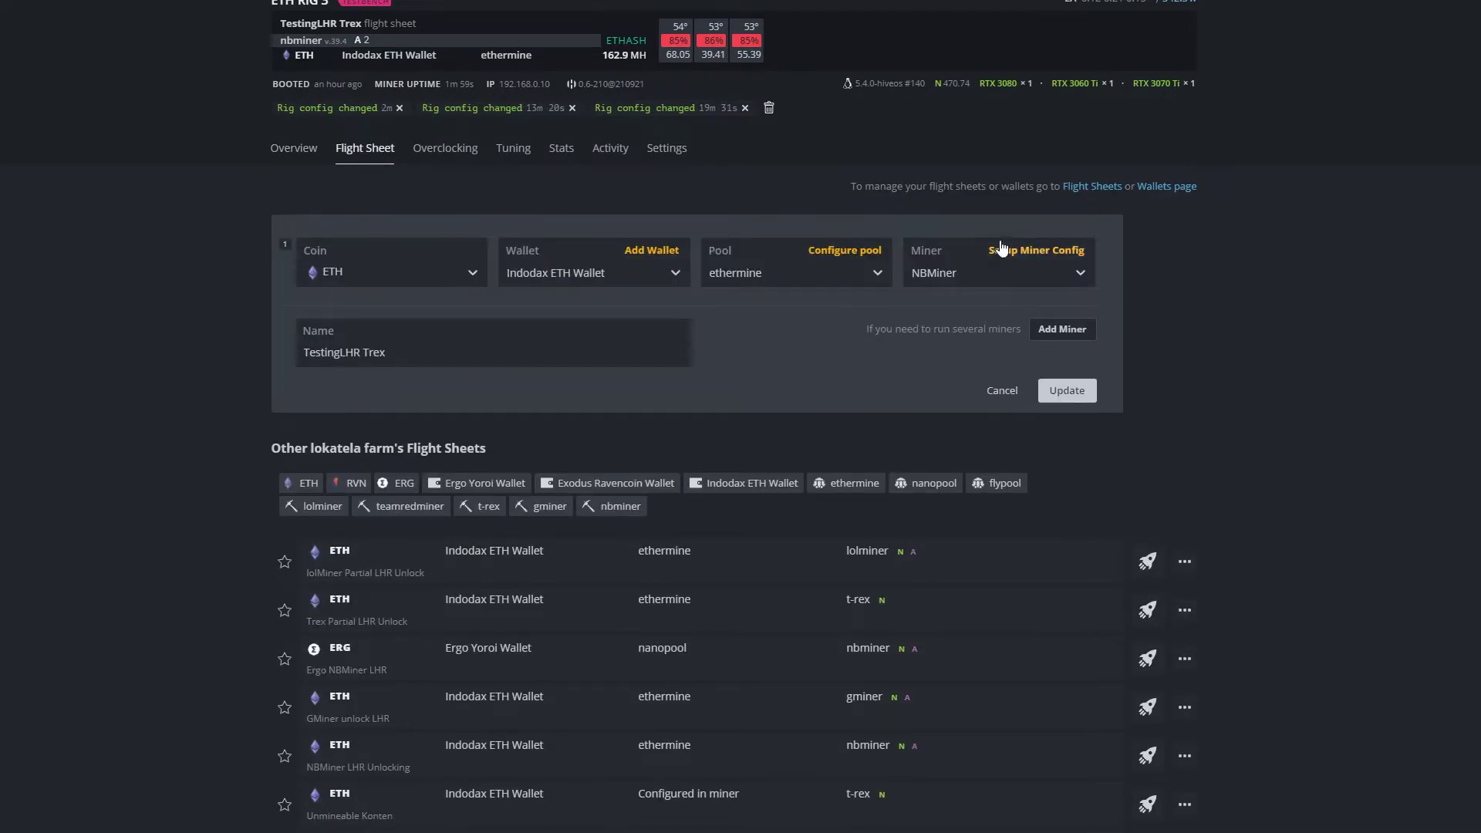
{"action": "left_click", "coordinate": [962, 273]}
{"action": "type", "text": "gm"}
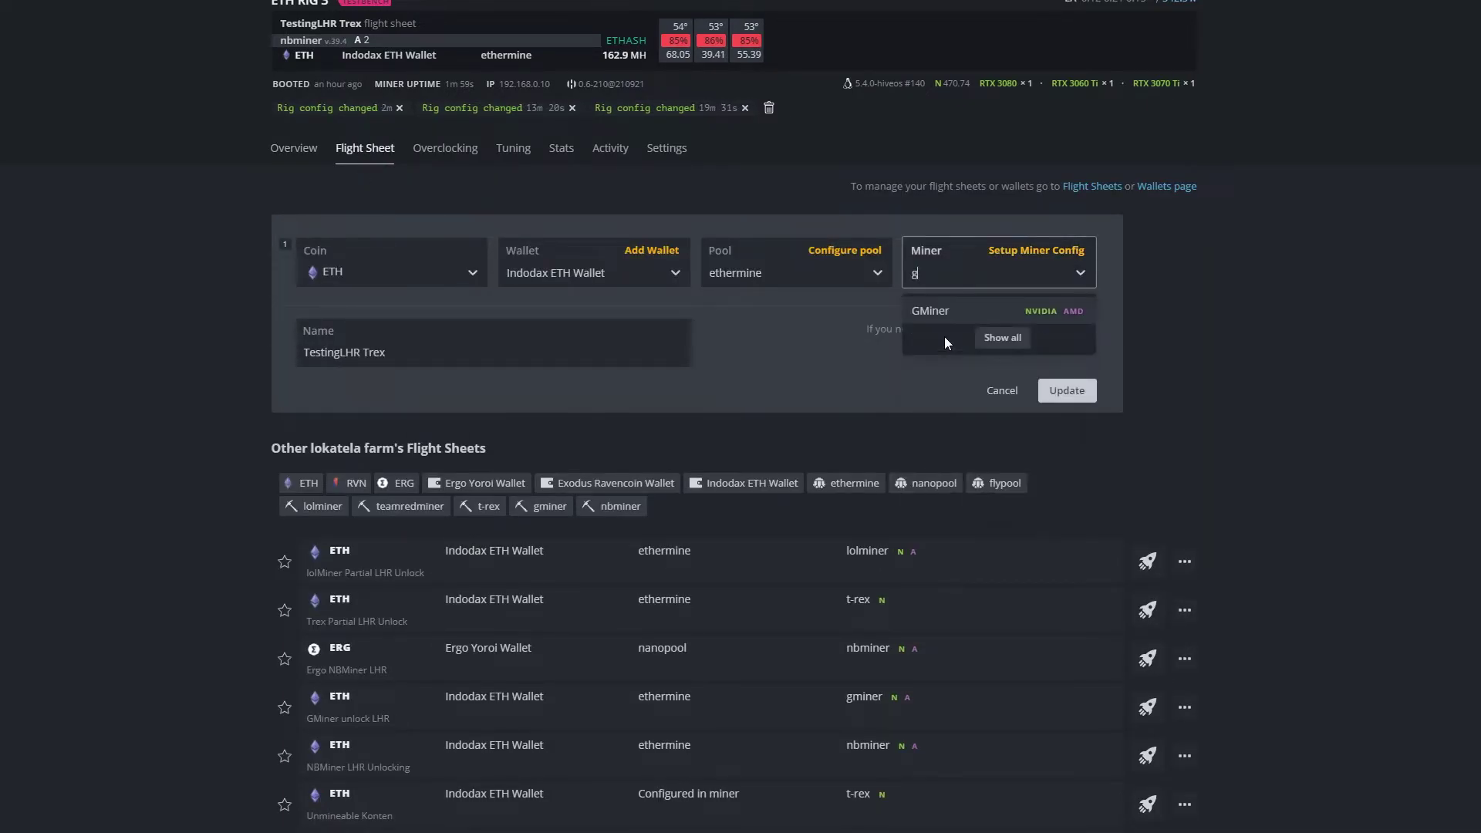
{"action": "left_click", "coordinate": [932, 310]}
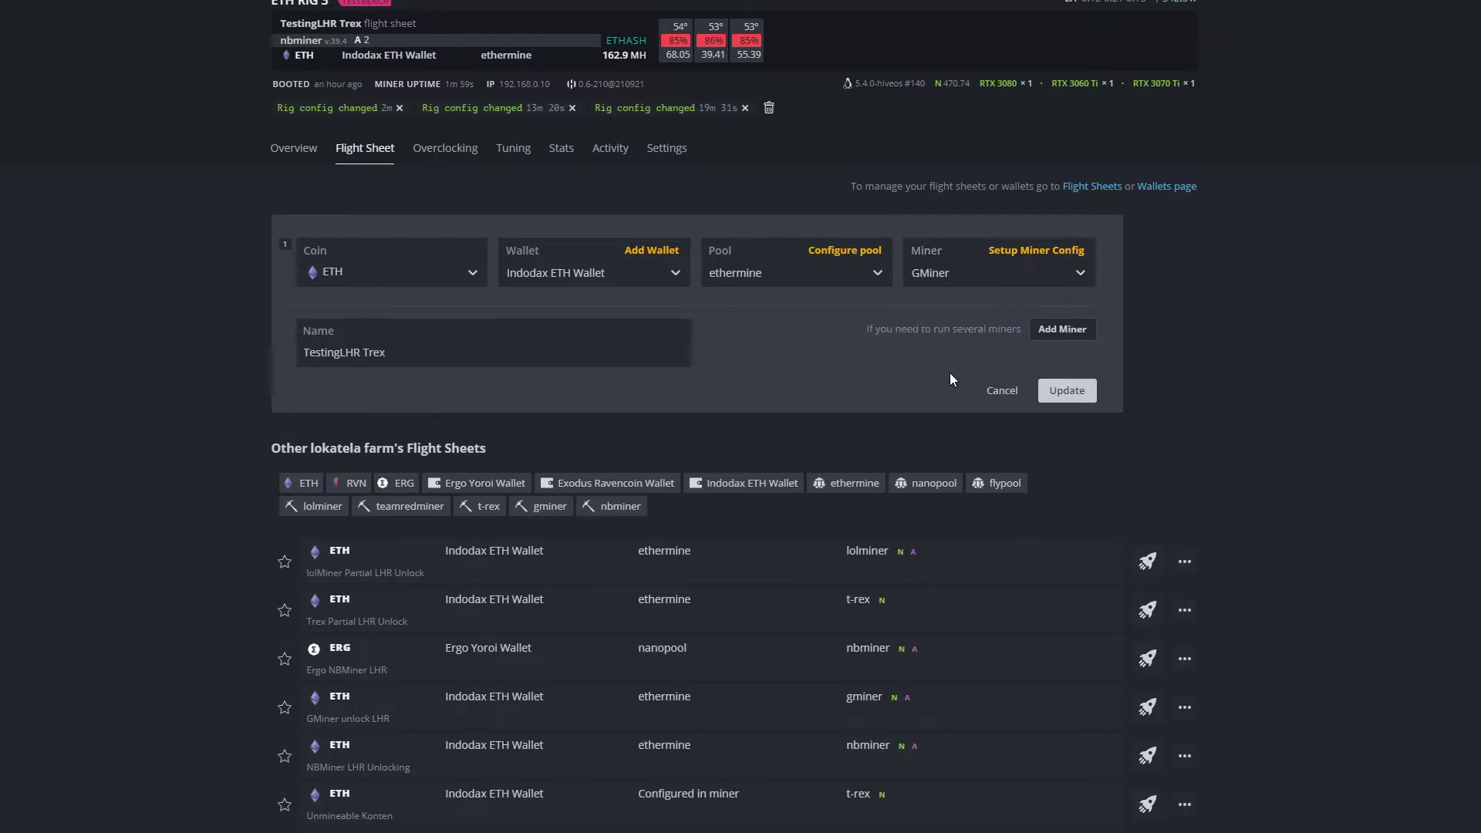
{"action": "left_click", "coordinate": [1069, 392]}
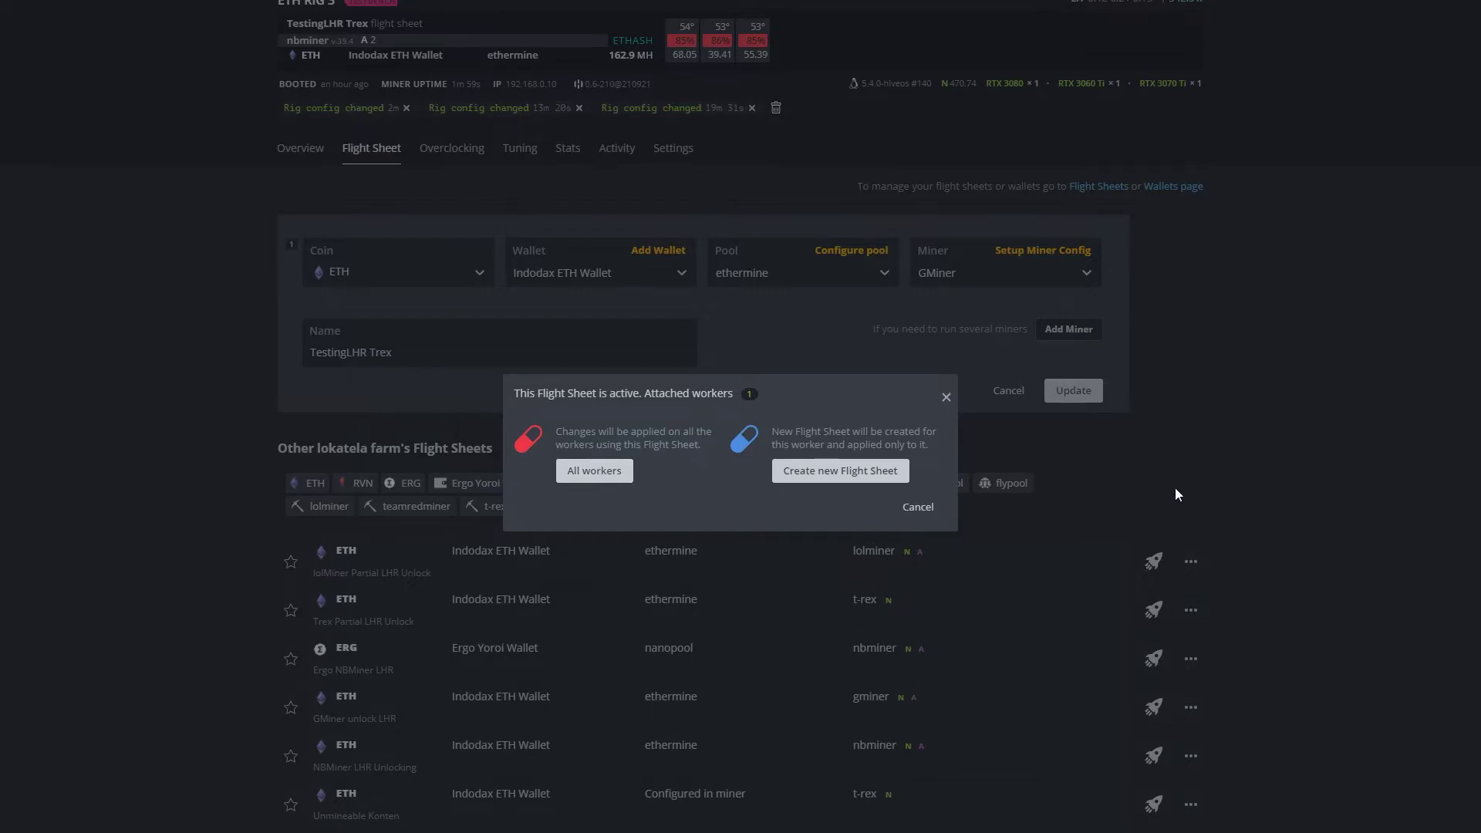
{"action": "left_click", "coordinate": [588, 470]}
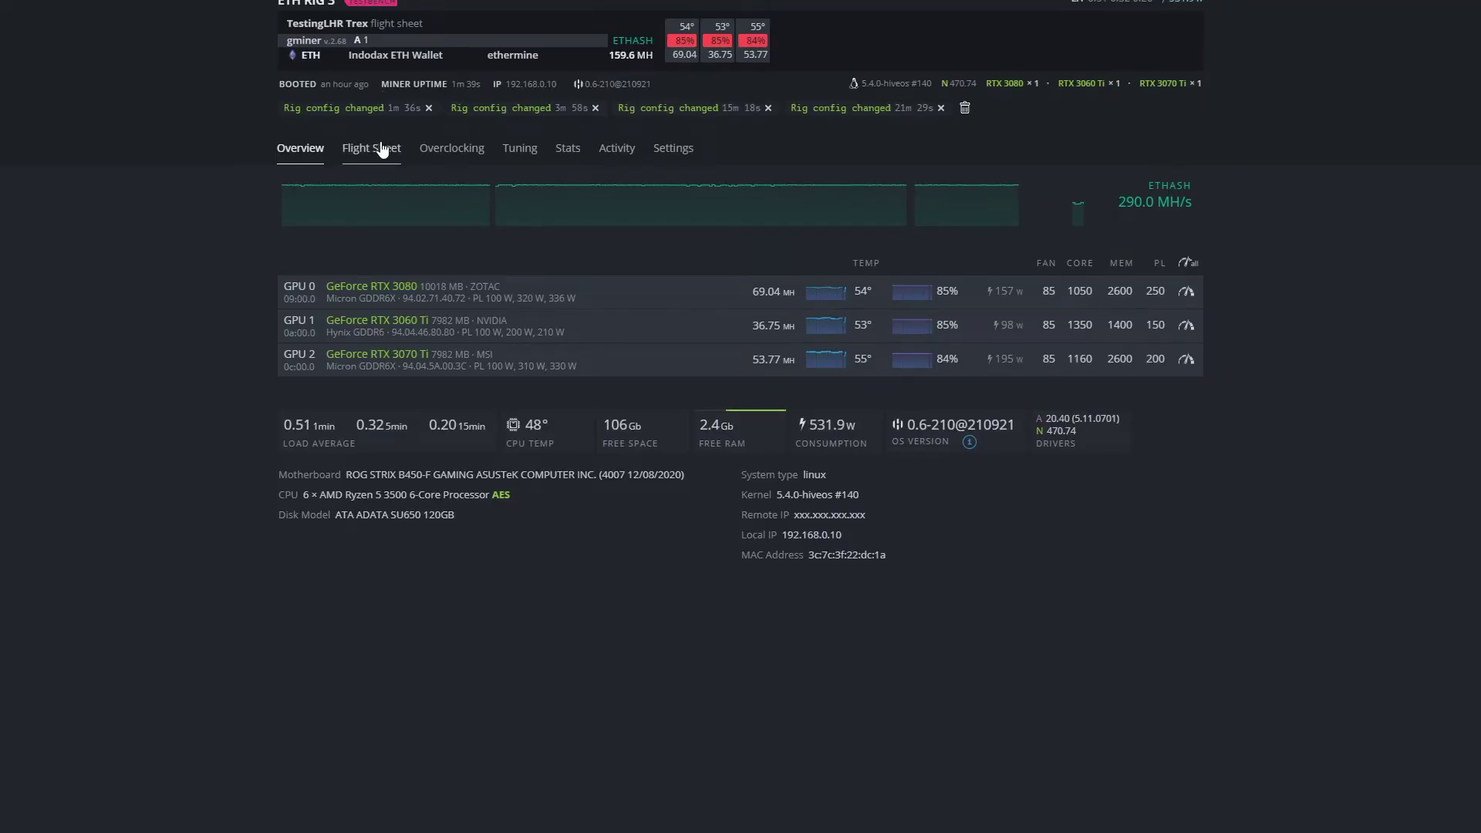
- Return to the rig's flight sheets and find the lolMiner v1.32 entry dated 2021-09-12 in the Hive OS changelog
{"action": "left_click", "coordinate": [380, 149]}
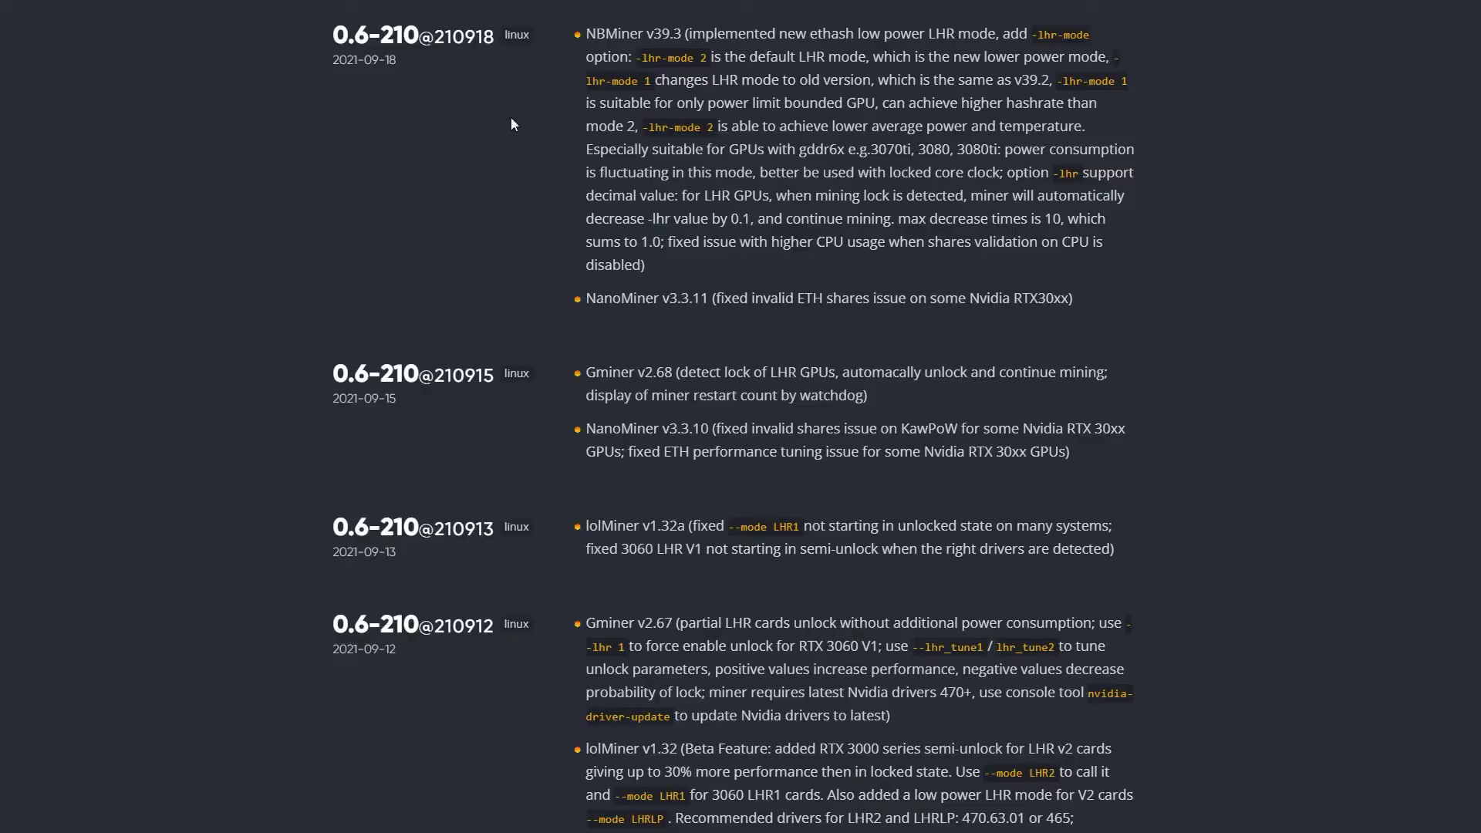
{"action": "scroll", "coordinate": [1331, 548], "scroll_direction": "up", "scroll_amount": 8}
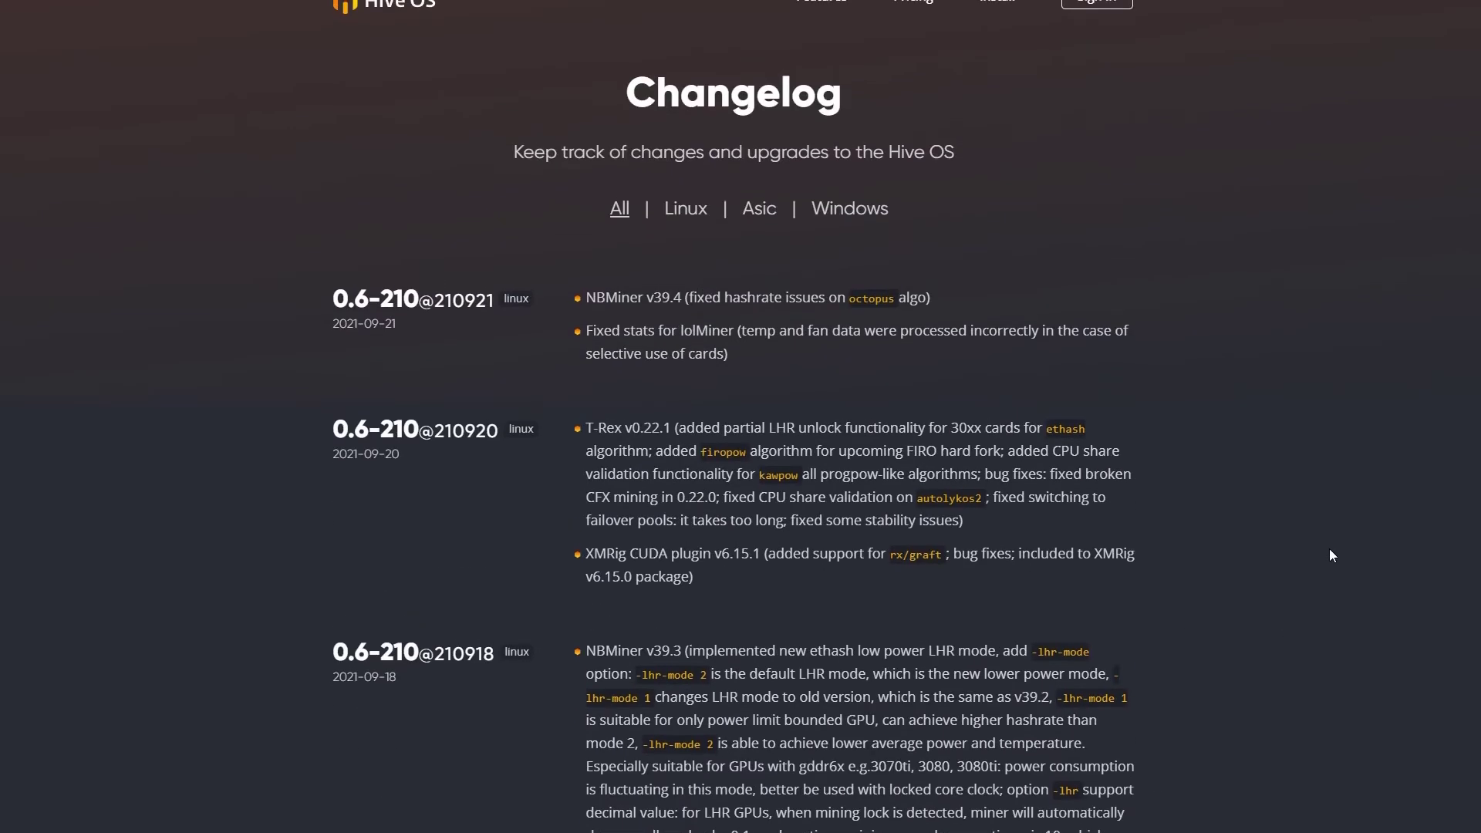
{"action": "scroll", "coordinate": [1330, 548], "scroll_direction": "down", "scroll_amount": 3}
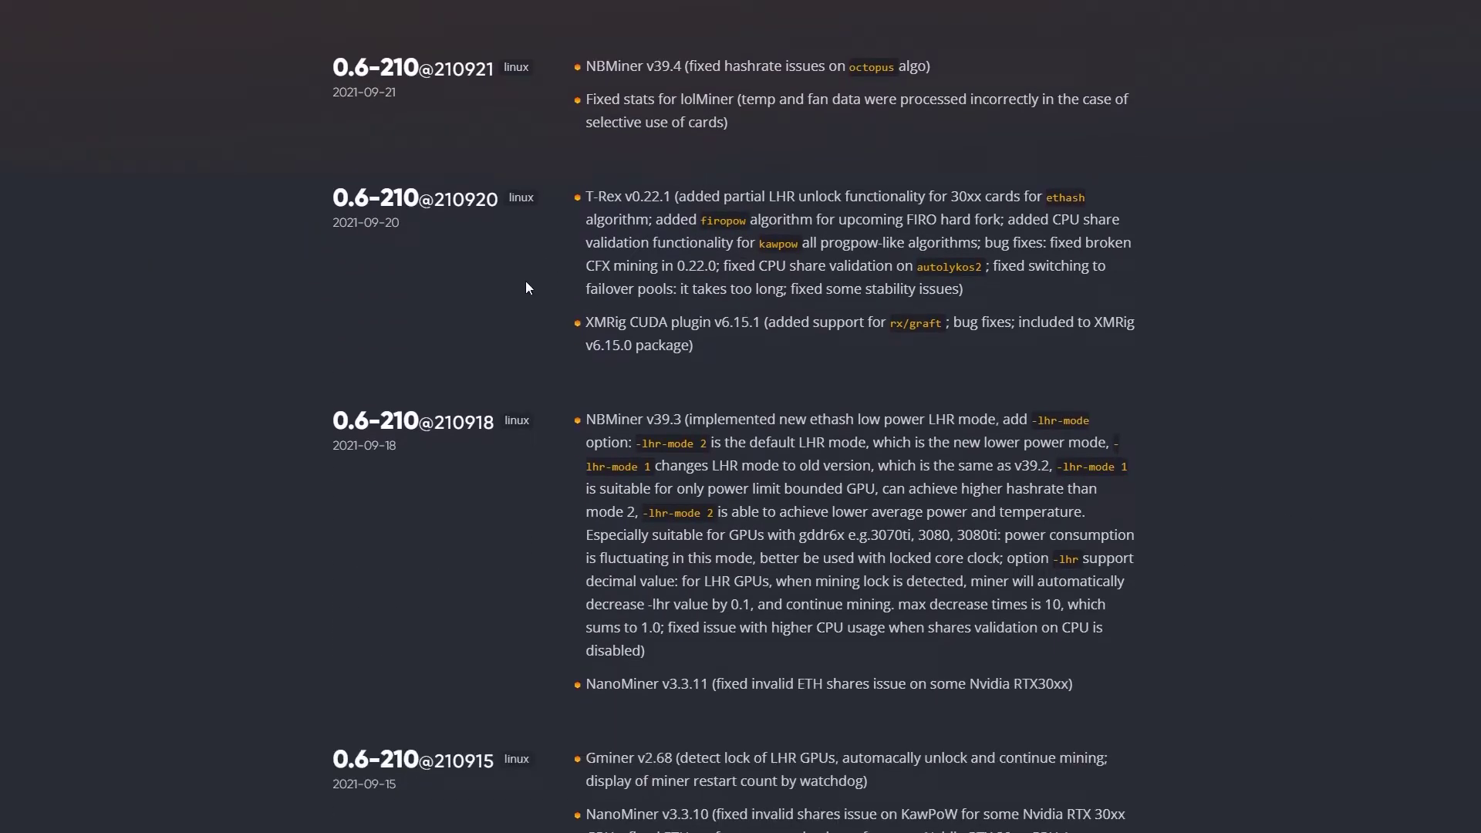
{"action": "scroll", "coordinate": [525, 288], "scroll_direction": "down", "scroll_amount": 4}
{"action": "scroll", "coordinate": [516, 310], "scroll_direction": "down", "scroll_amount": 2}
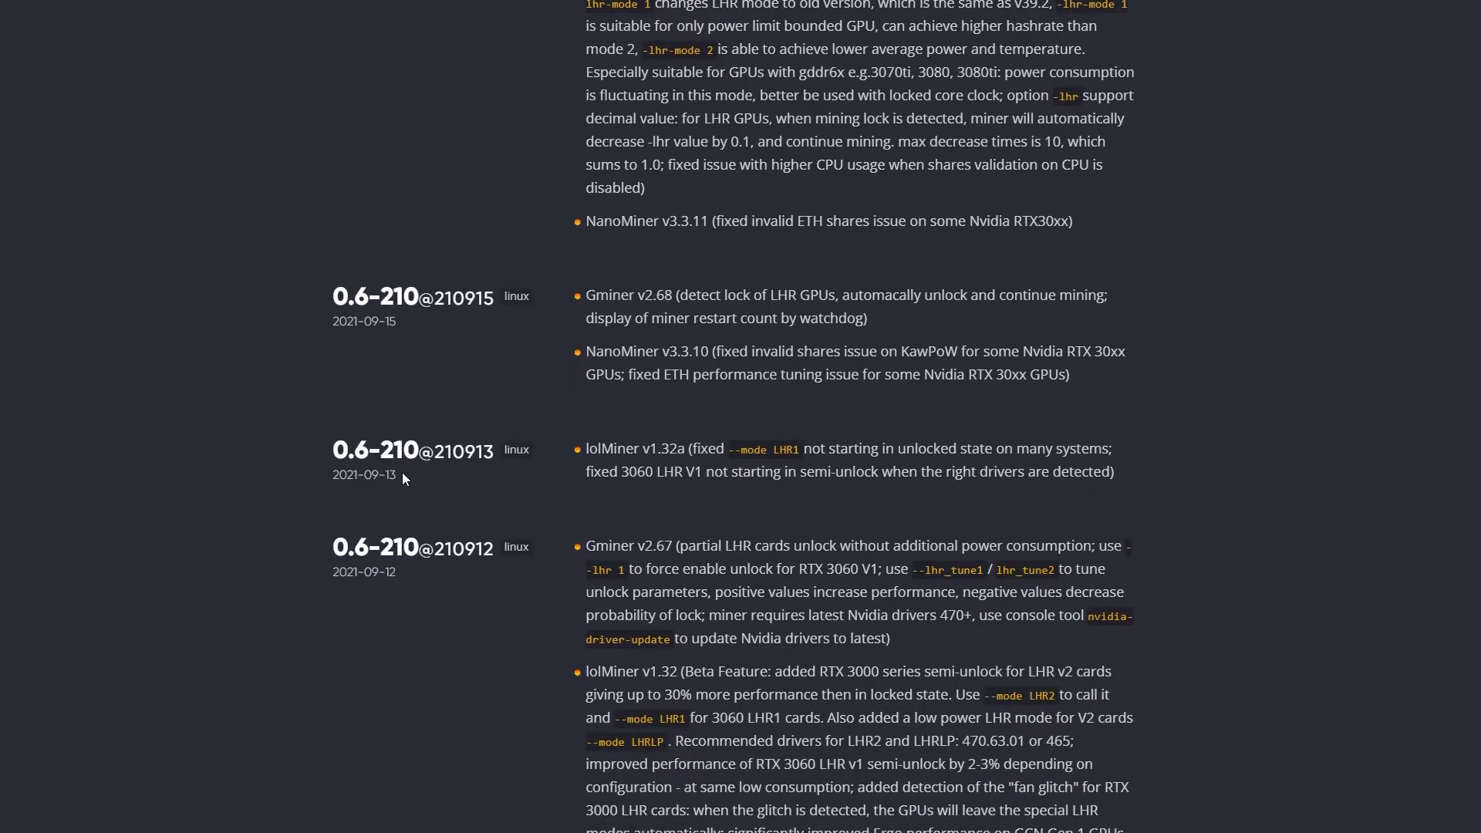
{"action": "left_click", "coordinate": [304, 474]}
{"action": "scroll", "coordinate": [662, 408], "scroll_direction": "down", "scroll_amount": 1}
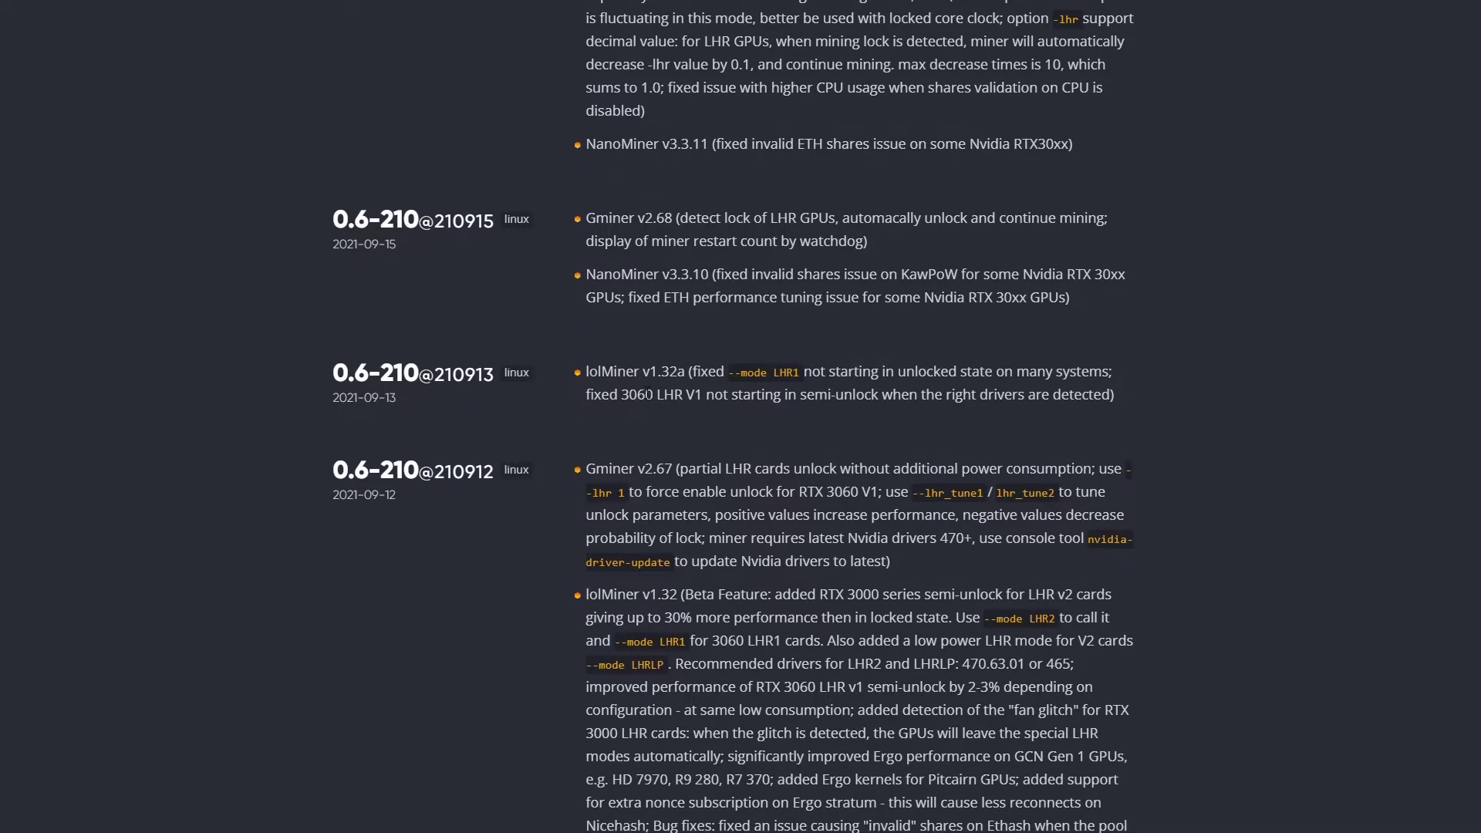
{"action": "scroll", "coordinate": [674, 404], "scroll_direction": "down", "scroll_amount": 2}
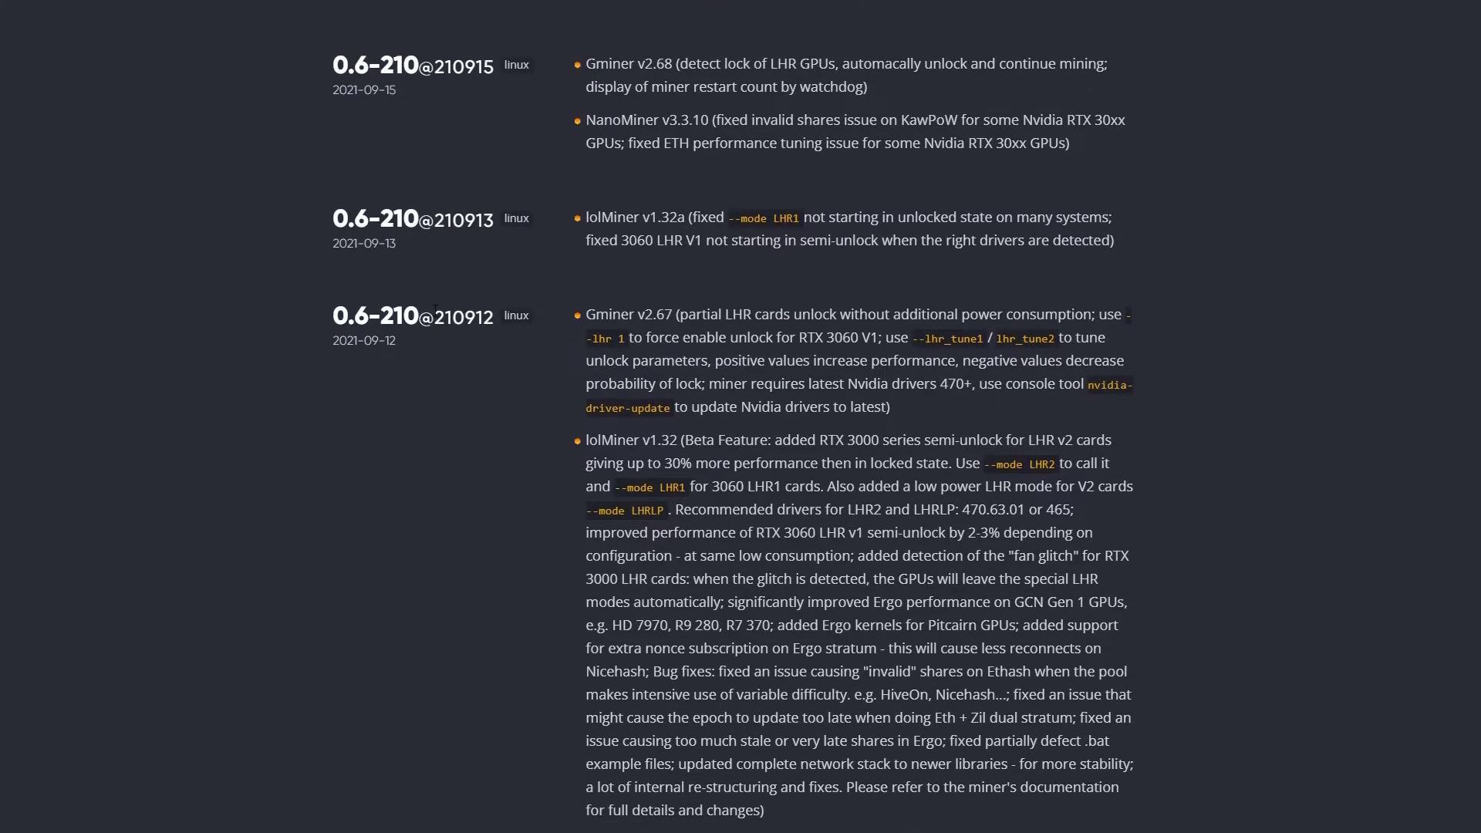
{"action": "scroll", "coordinate": [415, 355], "scroll_direction": "down", "scroll_amount": 1}
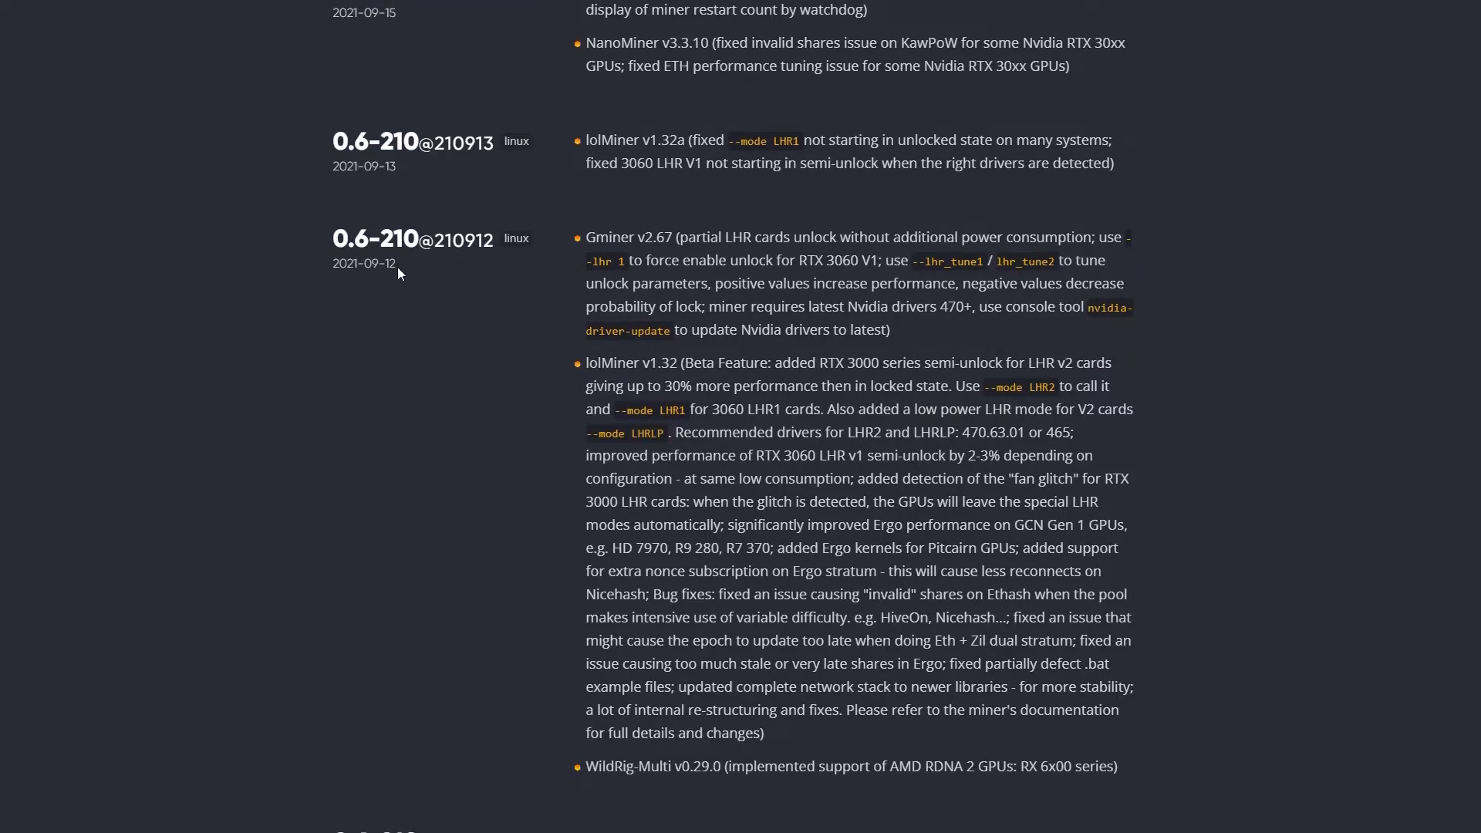
{"action": "left_click_drag", "start_coordinate": [391, 263], "coordinate": [327, 258]}
{"action": "left_click", "coordinate": [330, 270]}
- Examine the --mode LHR2, --mode LHR1 and --mode LHRLP options in the lolMiner v1.32 changelog entry, highlighting each one
{"action": "mouse_move", "coordinate": [632, 369]}
{"action": "left_mouse_down"}
{"action": "mouse_move", "coordinate": [674, 369]}
{"action": "mouse_move", "coordinate": [632, 369]}
{"action": "left_mouse_up"}
{"action": "left_click_drag", "start_coordinate": [986, 390], "coordinate": [1016, 390]}
{"action": "left_click", "coordinate": [996, 434]}
{"action": "left_click_drag", "start_coordinate": [985, 386], "coordinate": [1017, 387]}
{"action": "left_click", "coordinate": [1017, 387]}
{"action": "double_click", "coordinate": [731, 412]}
{"action": "left_click_drag", "start_coordinate": [618, 410], "coordinate": [688, 412]}
{"action": "left_click", "coordinate": [689, 412]}
{"action": "left_click_drag", "start_coordinate": [987, 388], "coordinate": [1051, 388]}
{"action": "left_click", "coordinate": [961, 480]}
{"action": "left_click_drag", "start_coordinate": [592, 434], "coordinate": [667, 434]}
{"action": "left_click", "coordinate": [733, 468]}
- Copy the --mode LHR2 option text from the lolMiner v1.32 entry in the changelog
{"action": "scroll", "coordinate": [969, 554], "scroll_direction": "down", "scroll_amount": 2}
{"action": "scroll", "coordinate": [1015, 475], "scroll_direction": "up", "scroll_amount": 4}
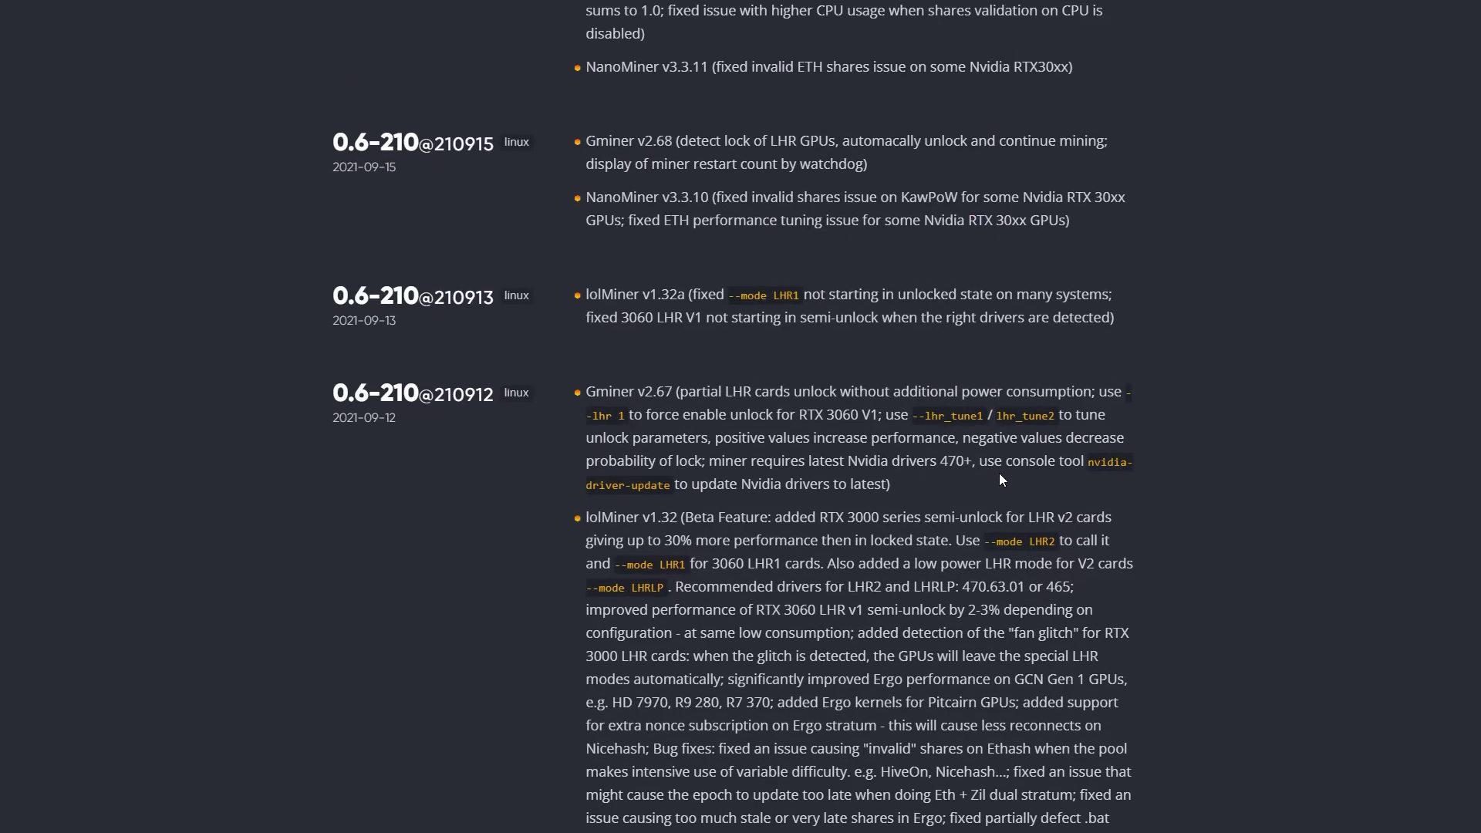
{"action": "scroll", "coordinate": [1003, 478], "scroll_direction": "down", "scroll_amount": 3}
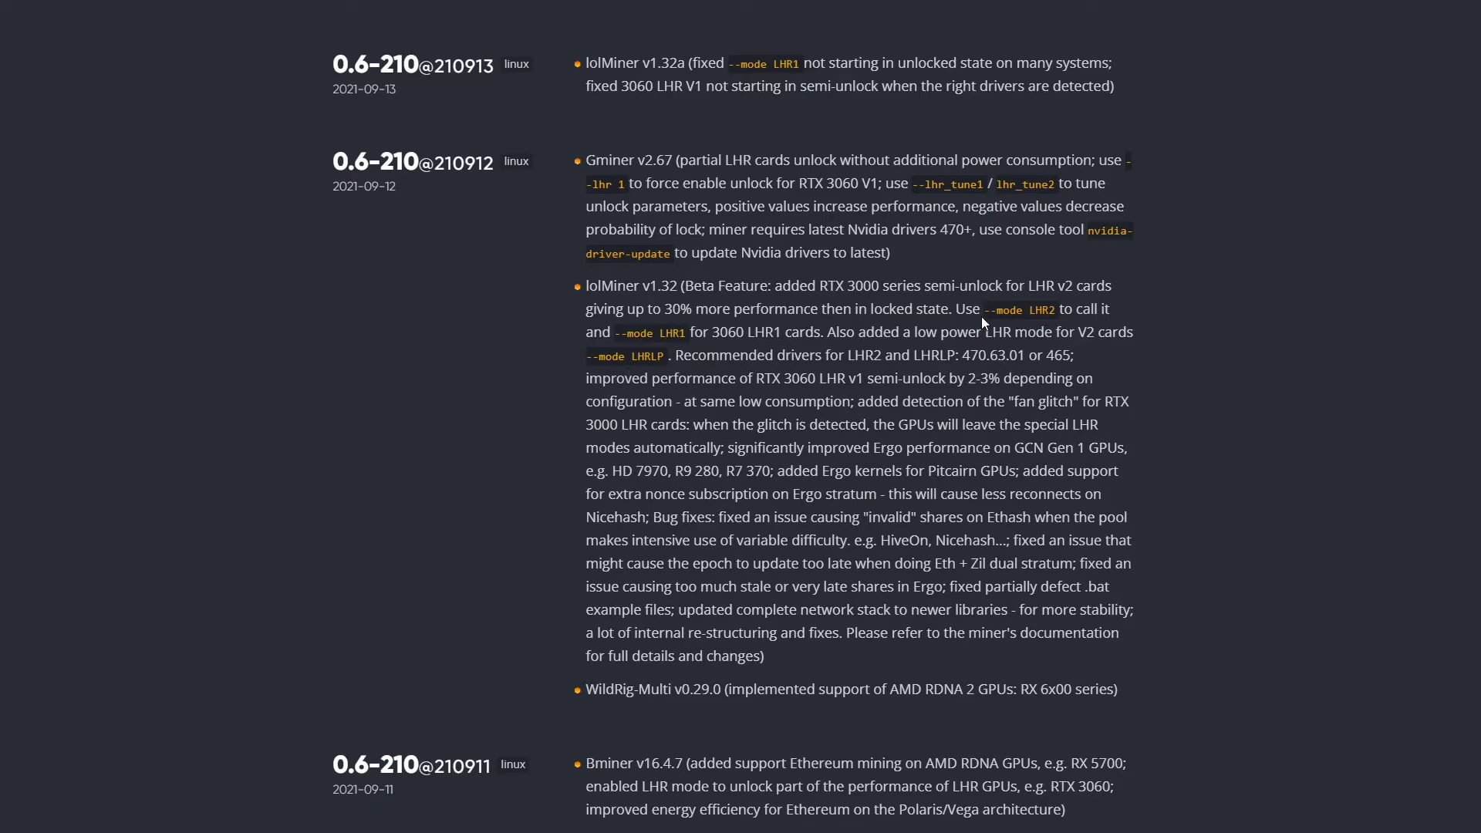
{"action": "left_click_drag", "start_coordinate": [983, 312], "coordinate": [1055, 311]}
{"action": "key", "text": "ctrl+c"}
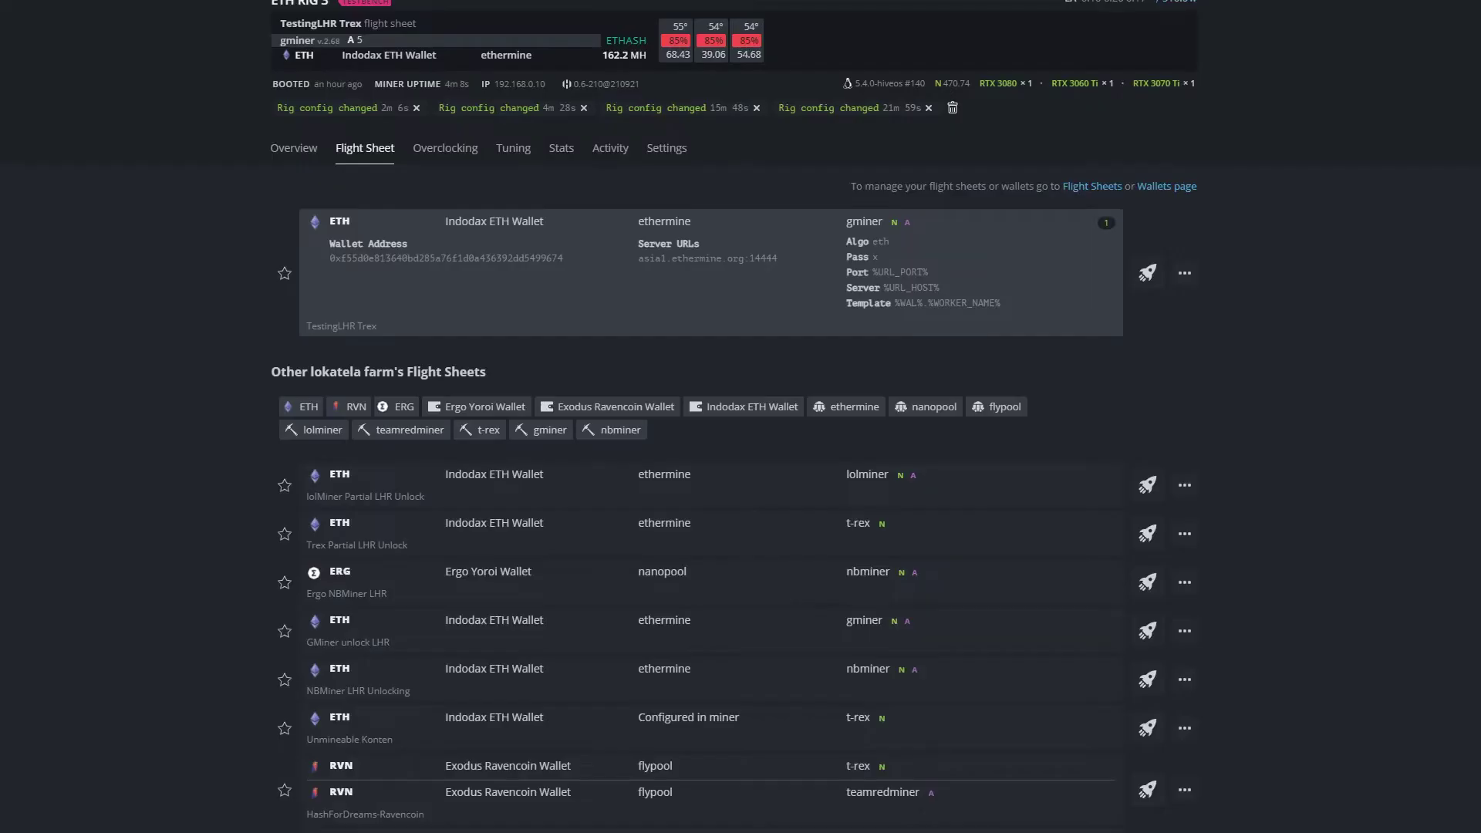
- Open the active TestingLHR Trex flight sheet for editing and change its miner to lolMiner
{"action": "left_click", "coordinate": [1185, 274]}
{"action": "left_click", "coordinate": [1134, 302]}
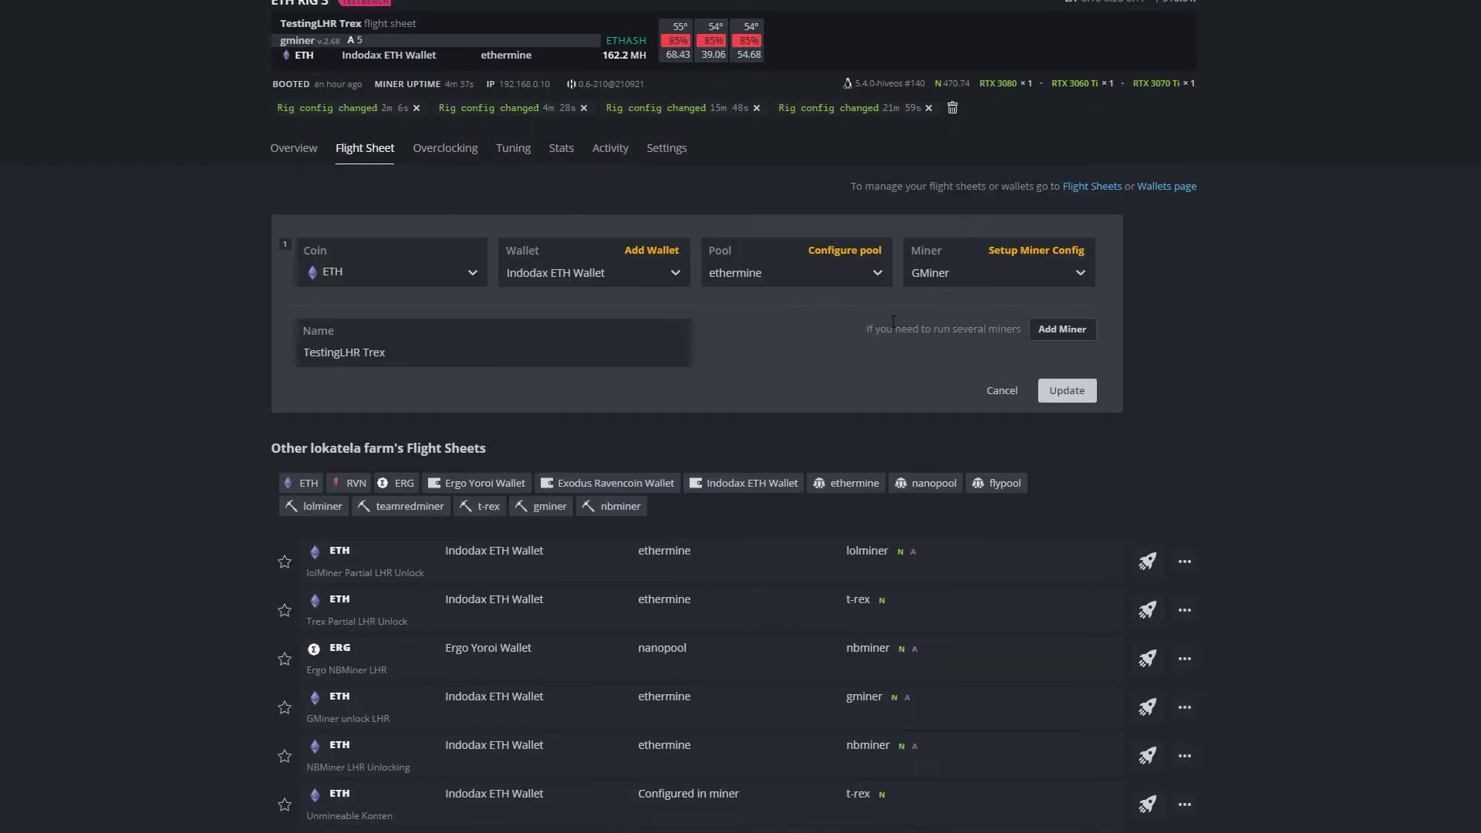
{"action": "left_click", "coordinate": [983, 265]}
{"action": "type", "text": "lol"}
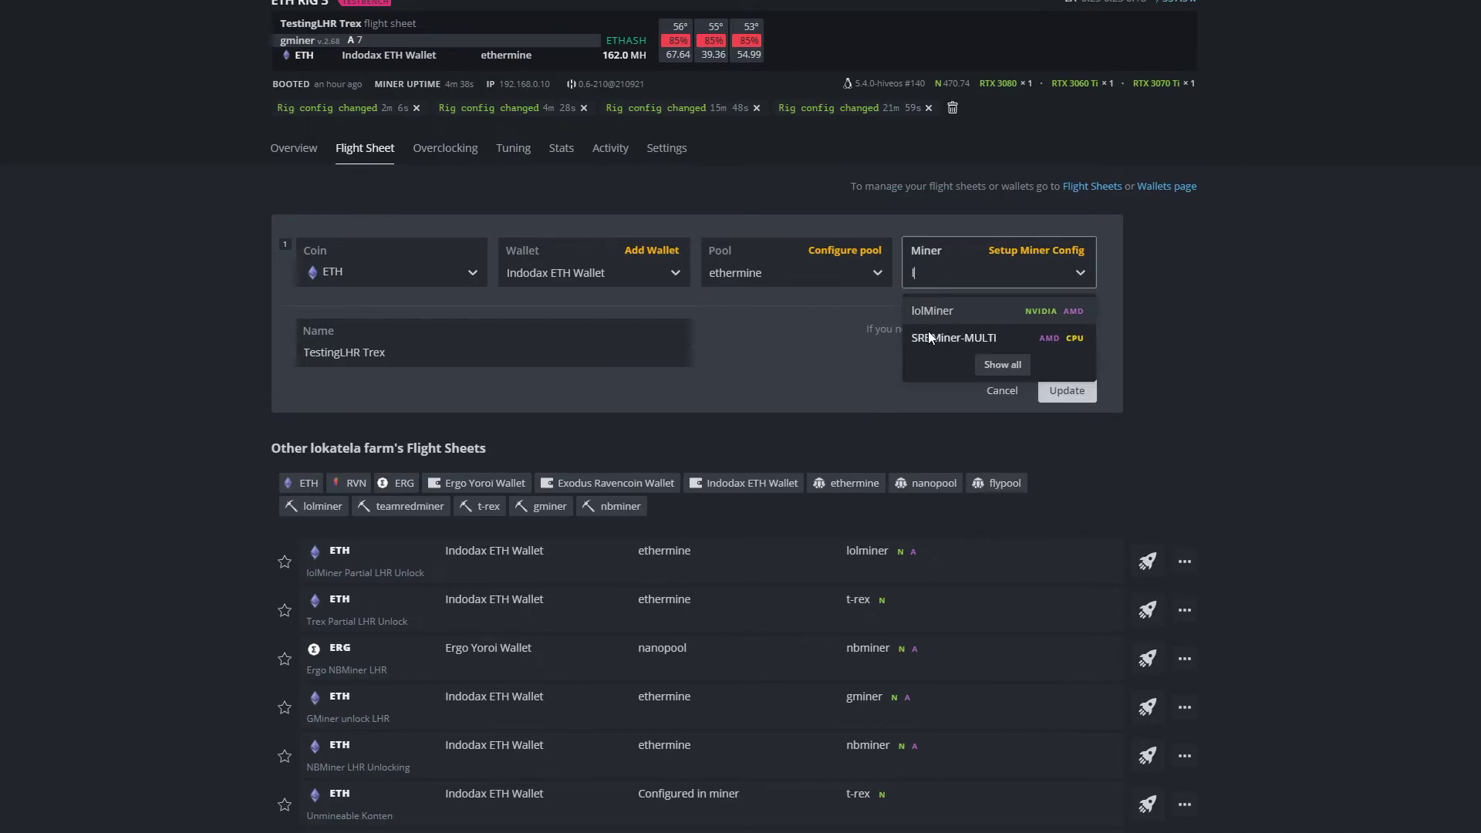
{"action": "left_click", "coordinate": [966, 300]}
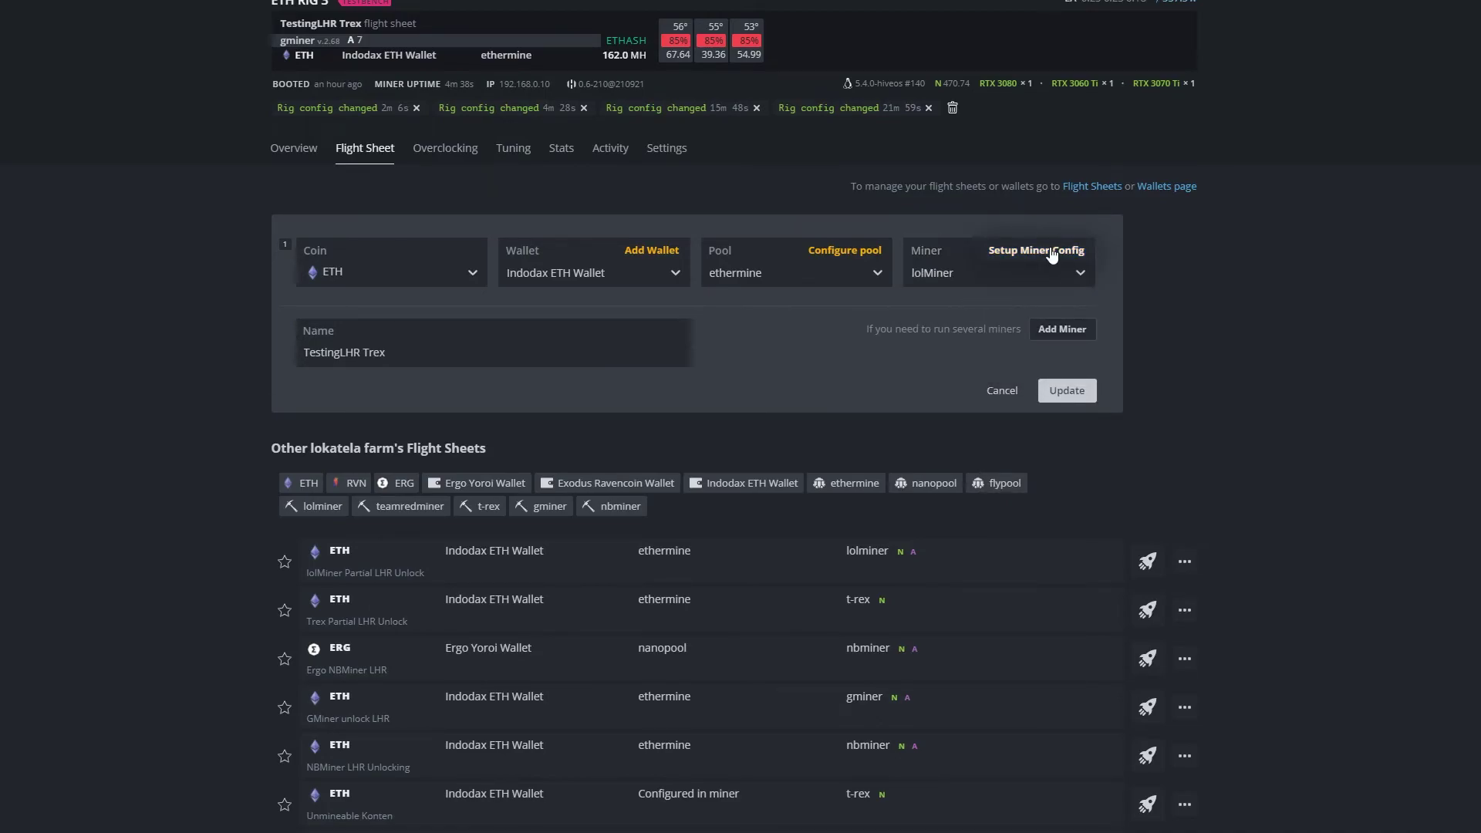
- Add --mode LHR2 to lolMiner's extra config arguments and apply the flight sheet update to all workers
{"action": "left_click", "coordinate": [1003, 251]}
{"action": "left_click", "coordinate": [710, 469]}
{"action": "key", "text": "ctrl+v"}
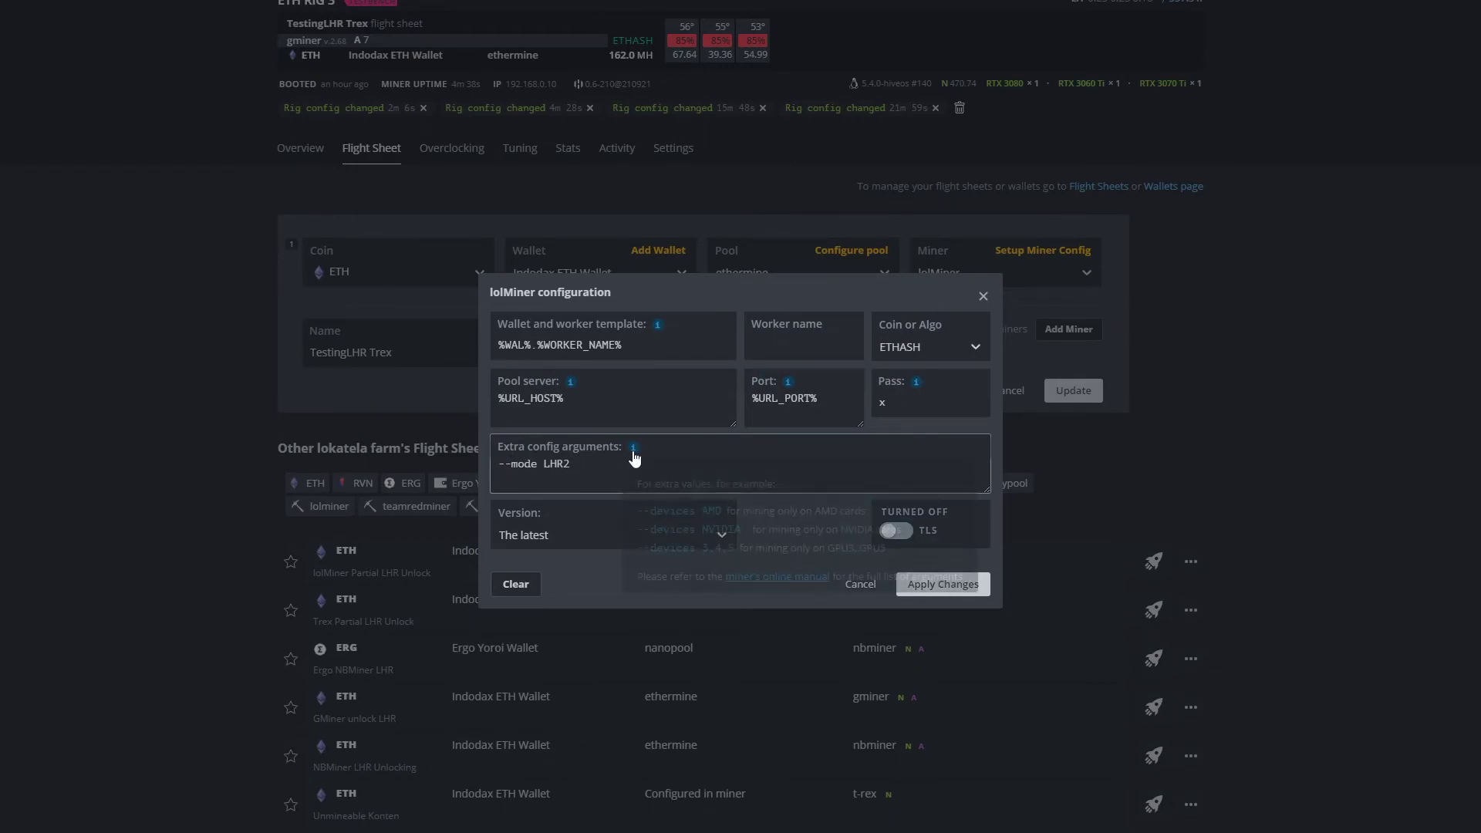
{"action": "mouse_move", "coordinate": [634, 452]}
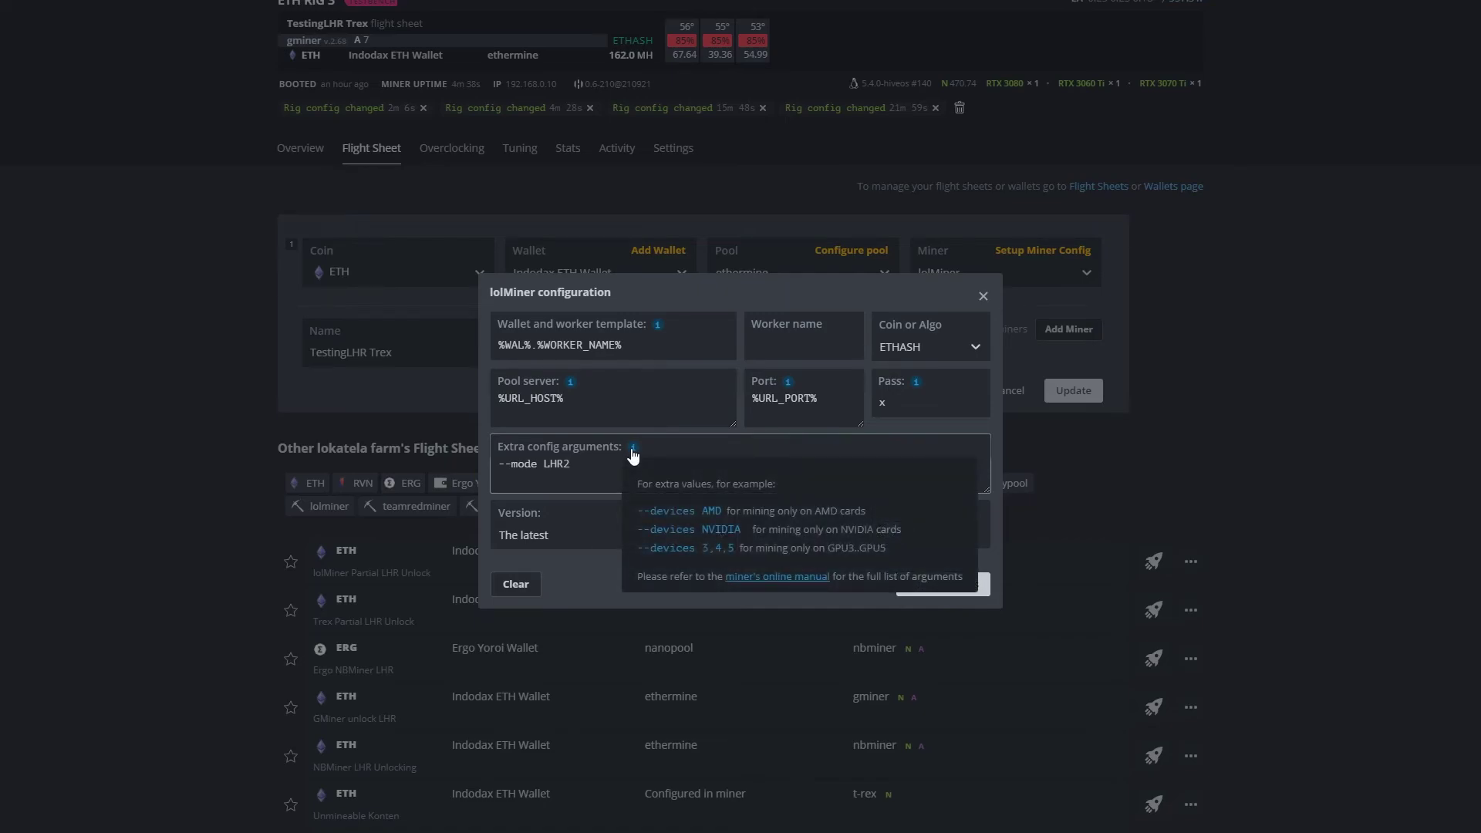
{"action": "left_click", "coordinate": [978, 590]}
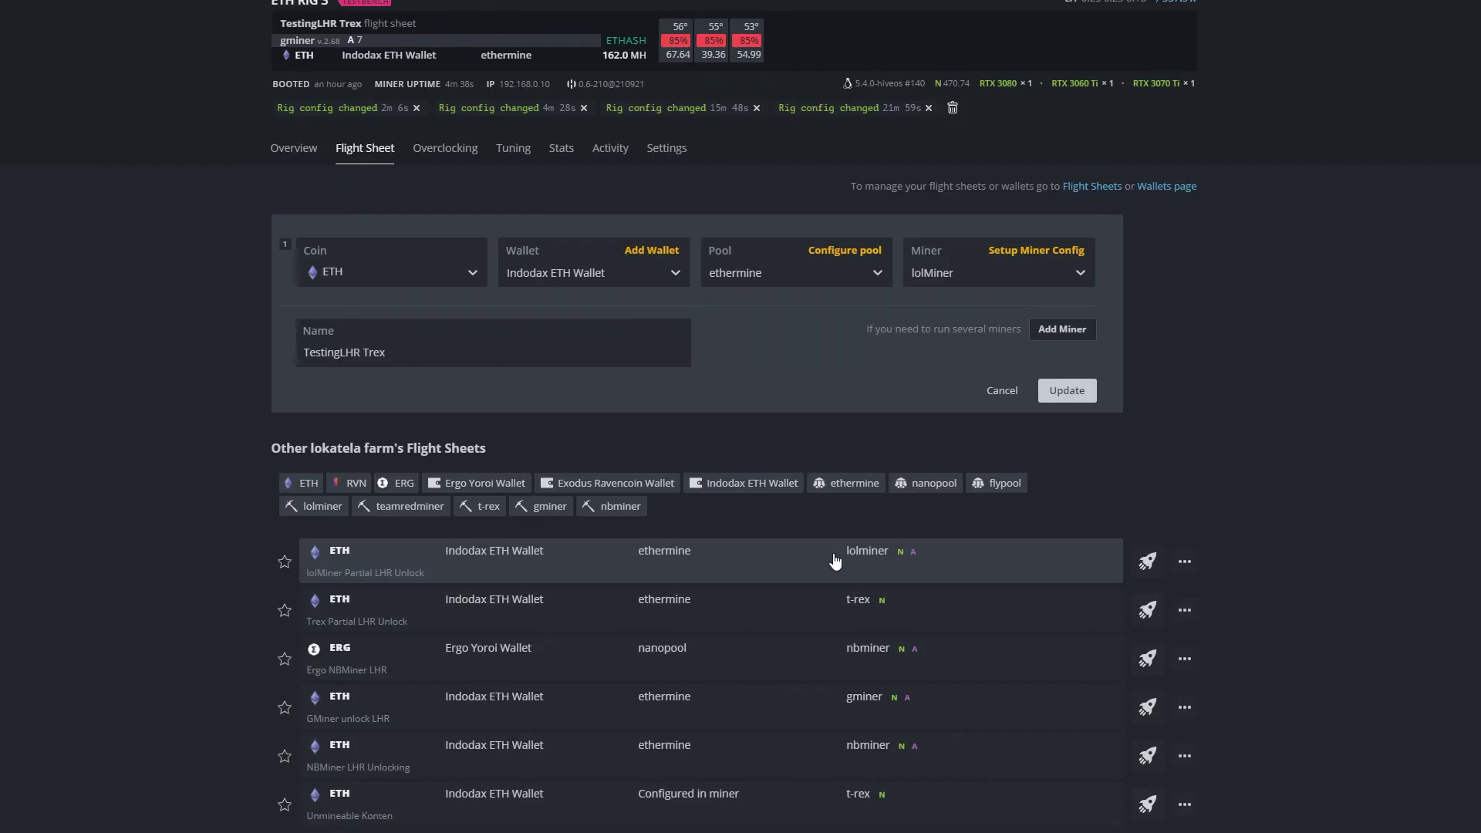
{"action": "left_click", "coordinate": [1072, 390]}
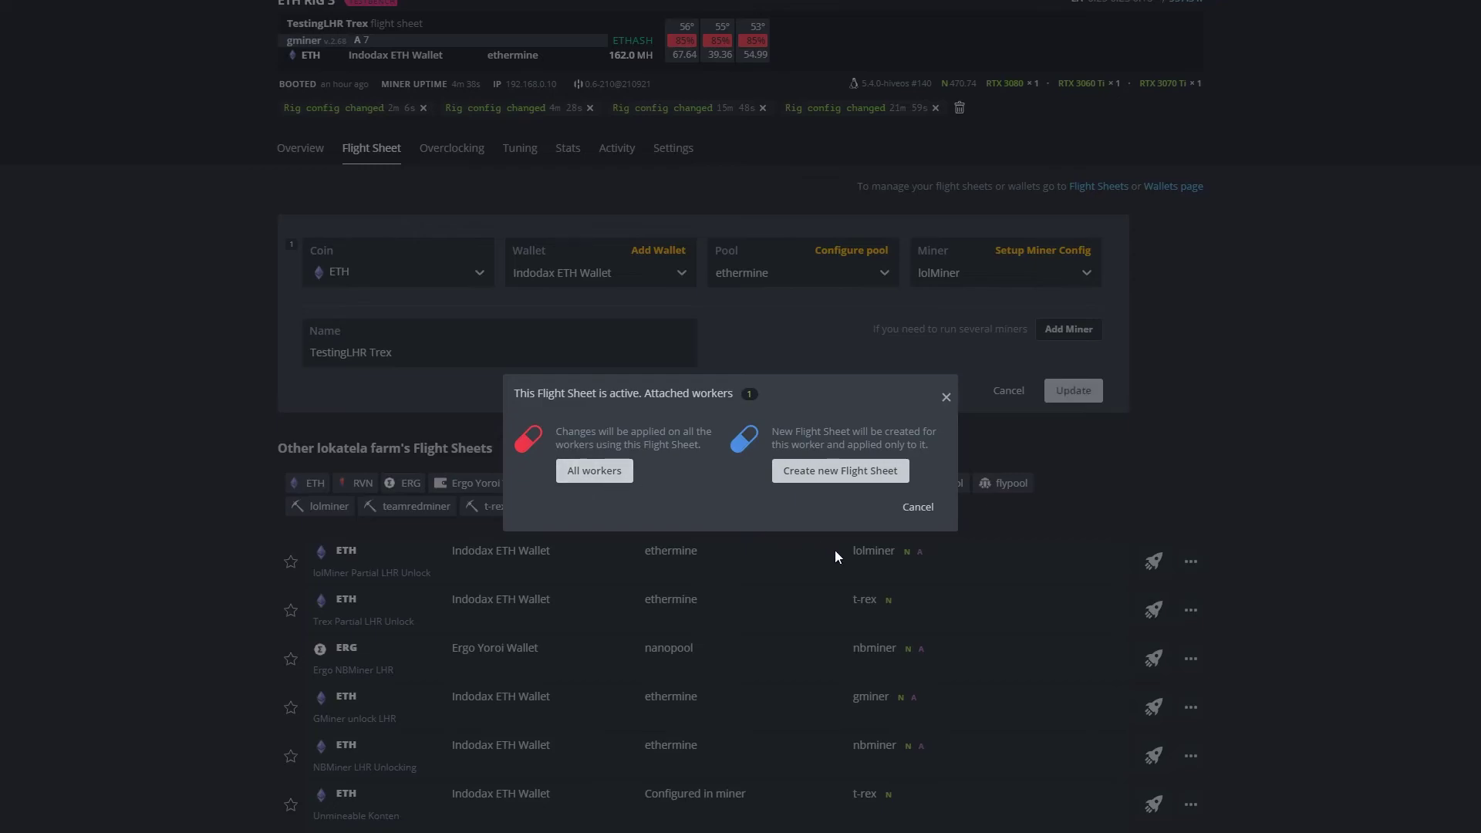
{"action": "left_click", "coordinate": [593, 472]}
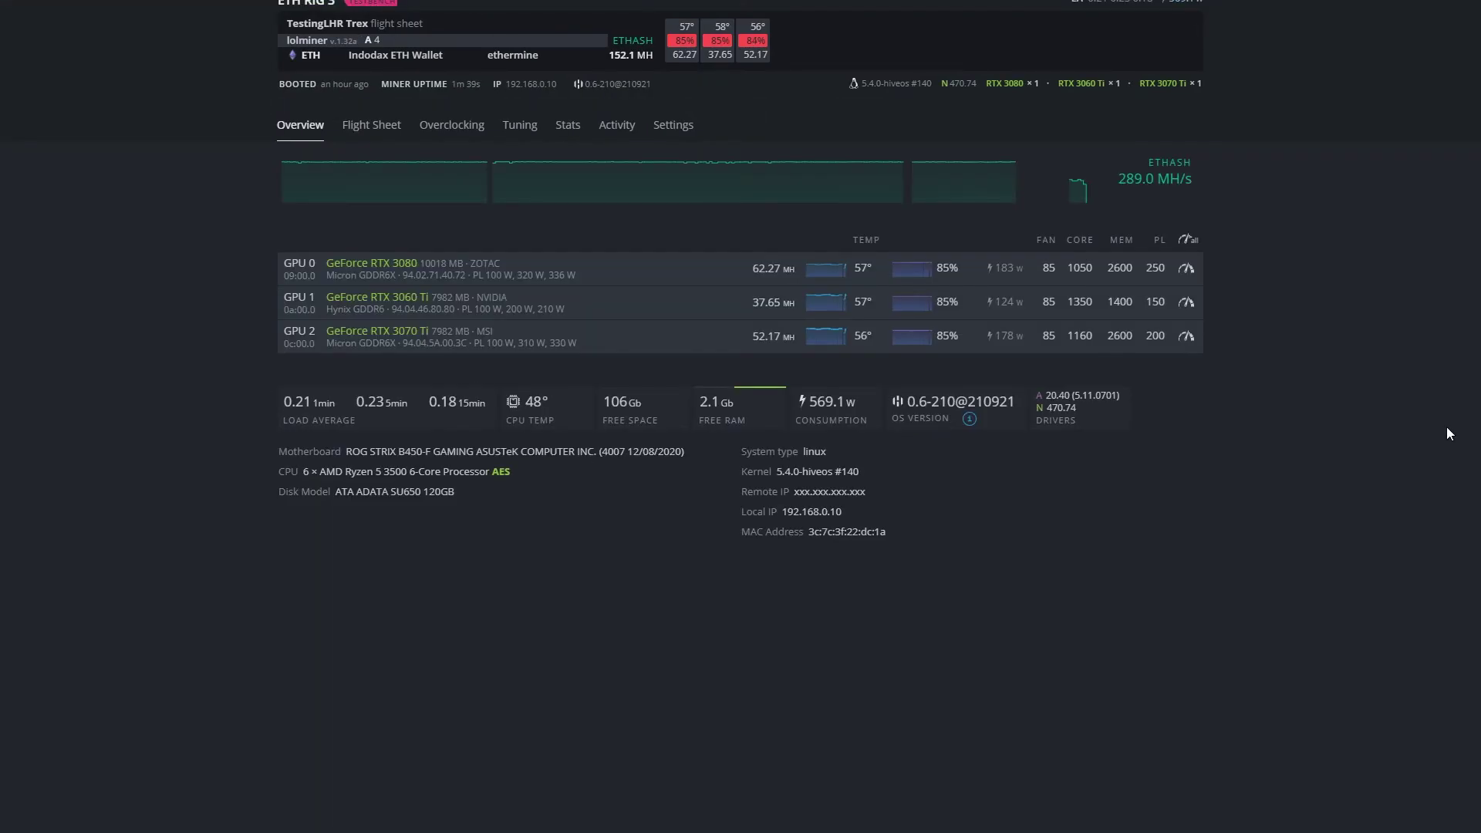